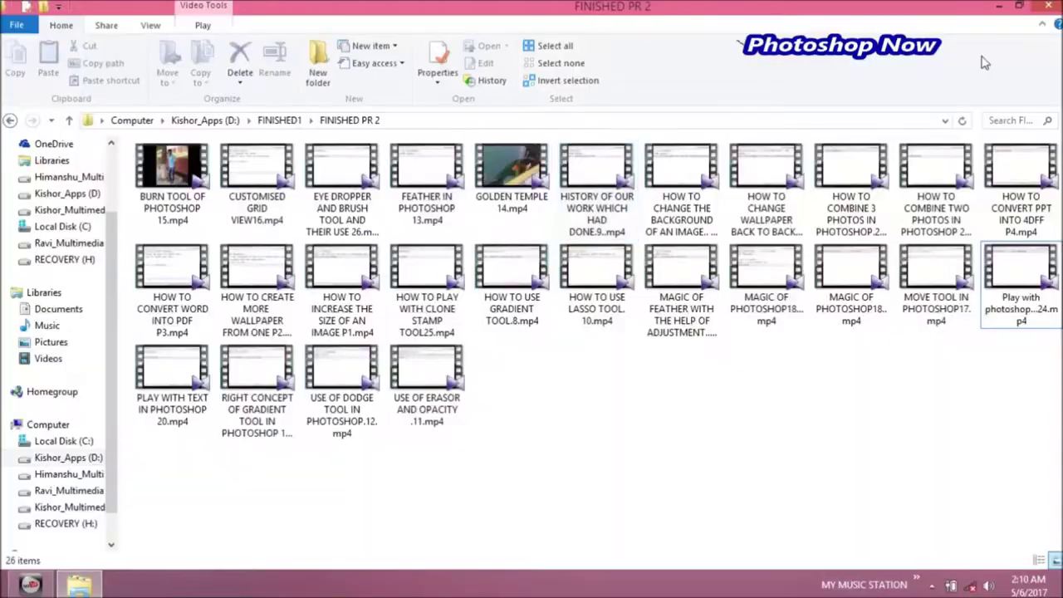
# - Close the FINISHED PR 2 folder window in File Explorer
pyautogui.click(1045, 9)
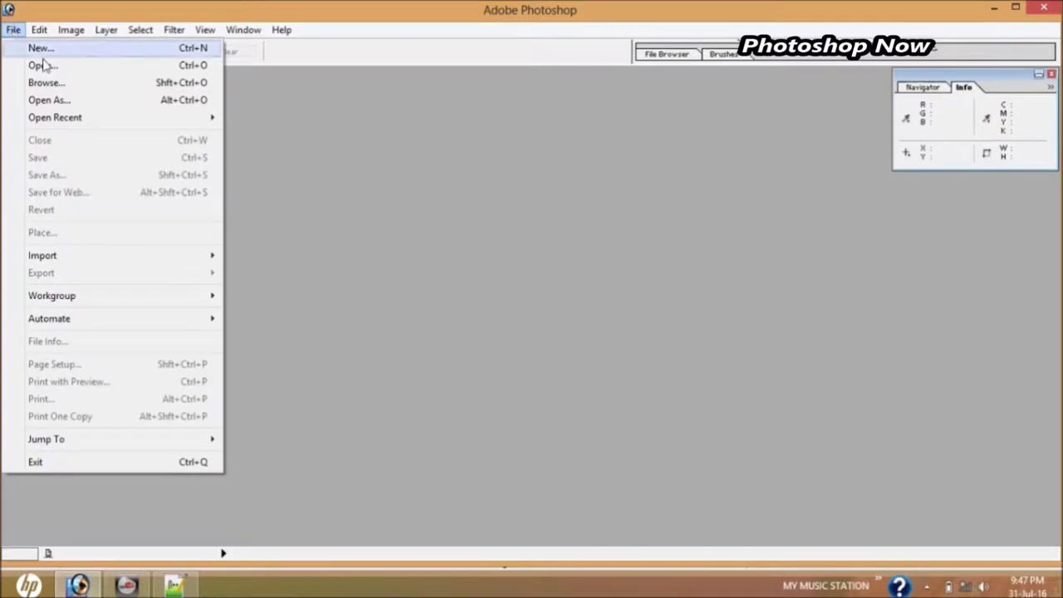
# - Open the portrait 1N FFFCcopy.JPG from the wallpapers folder
pyautogui.click(42, 65)
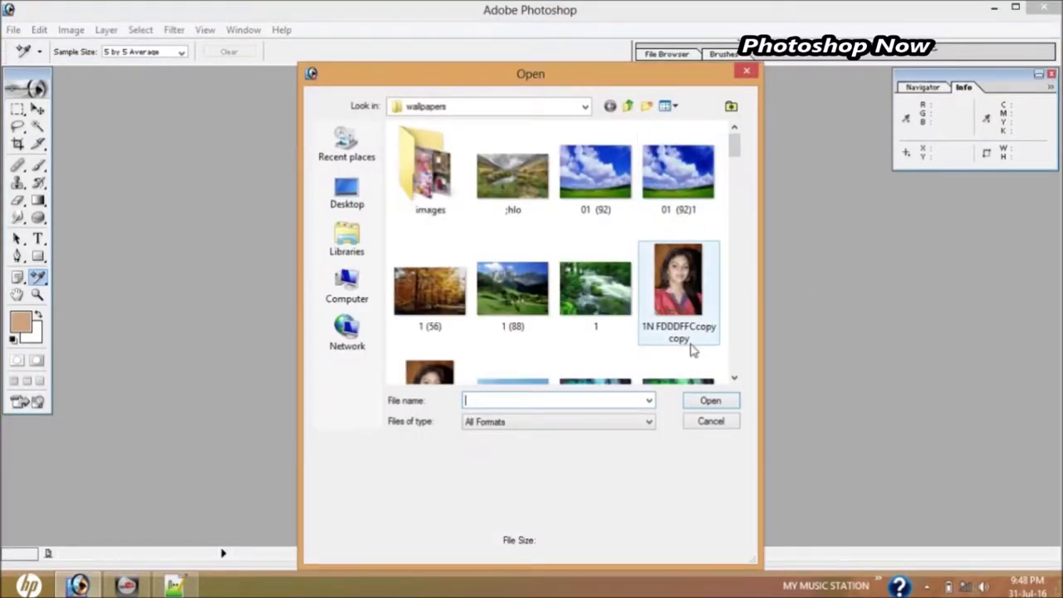
pyautogui.click(735, 379)
pyautogui.click(734, 380)
pyautogui.click(735, 379)
pyautogui.click(735, 379)
pyautogui.click(440, 183)
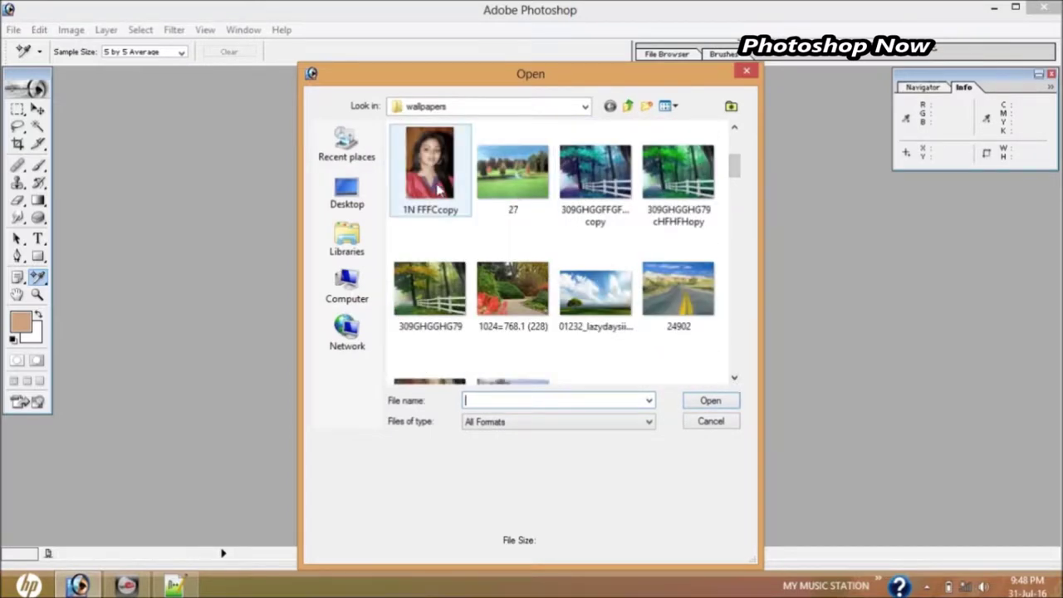
pyautogui.doubleClick(449, 195)
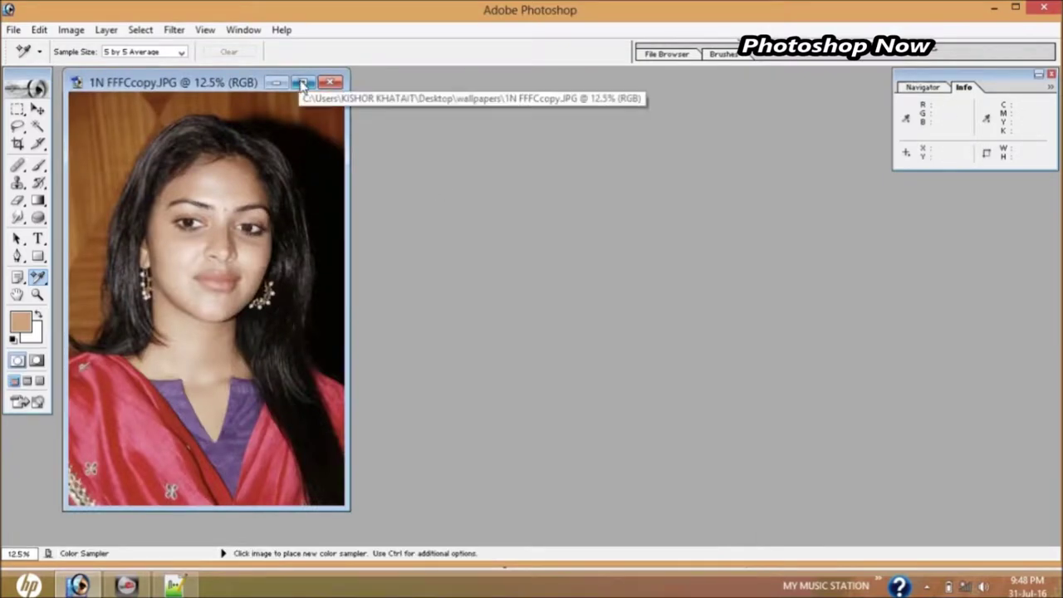
pyautogui.click(301, 83)
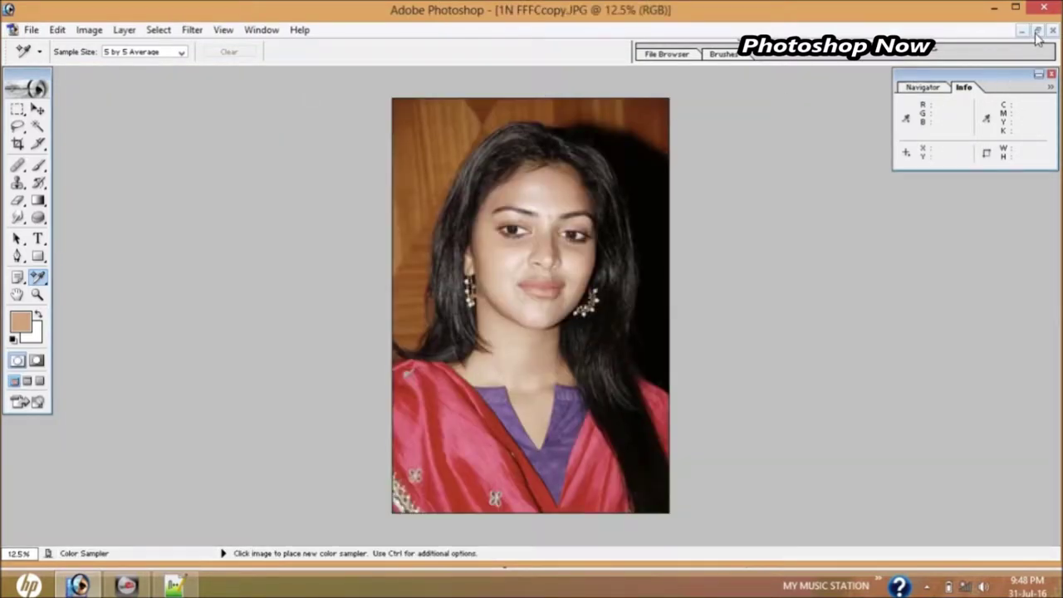
pyautogui.click(1037, 29)
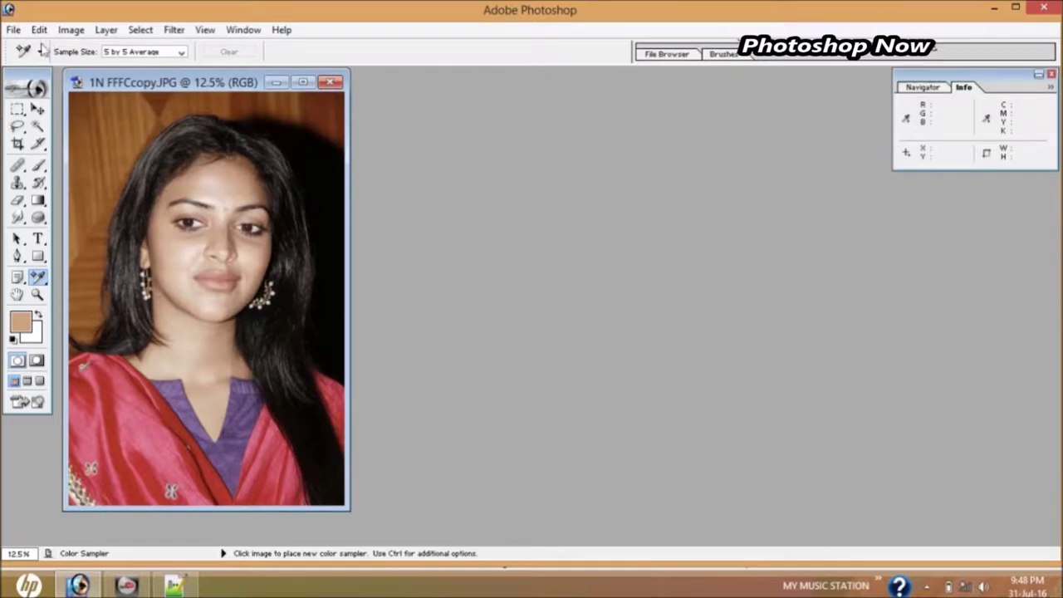
# - Open the flower picture 1969650GFFG.jpg as a second document
pyautogui.click(13, 30)
pyautogui.click(25, 66)
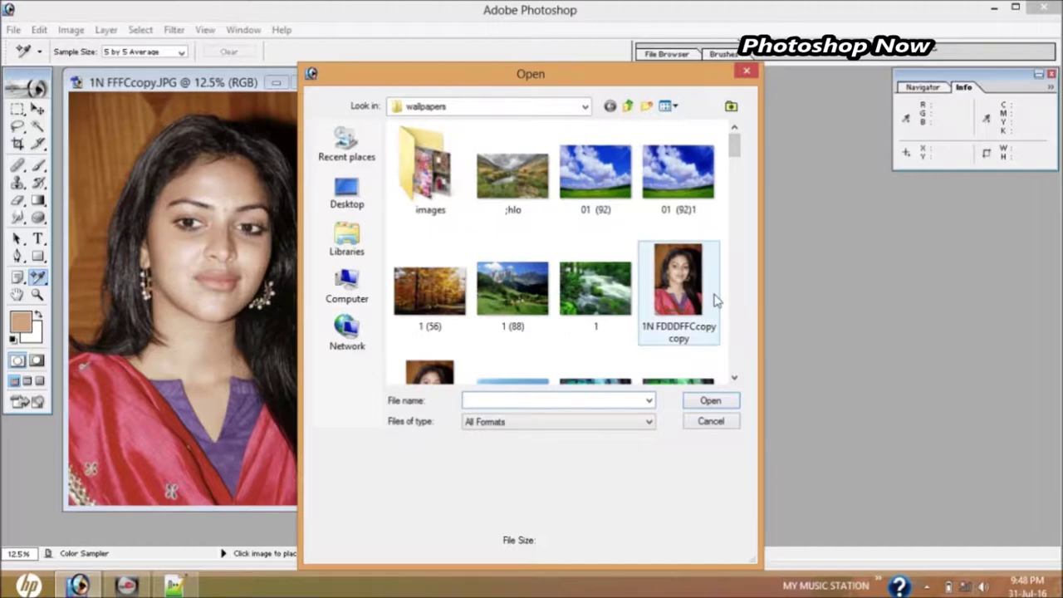
pyautogui.click(734, 380)
pyautogui.click(735, 379)
pyautogui.click(734, 380)
pyautogui.click(734, 380)
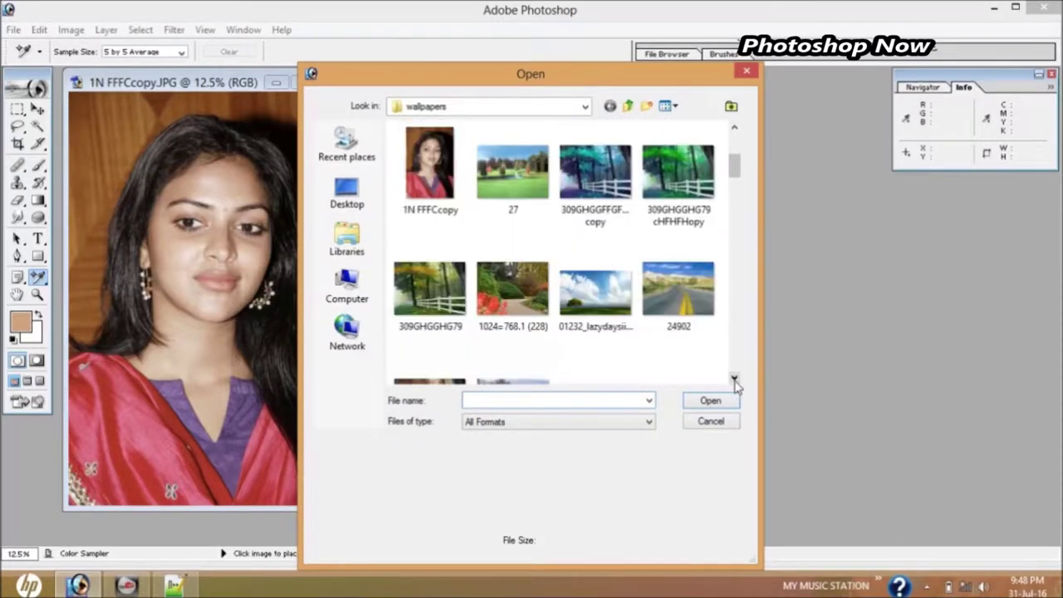
pyautogui.click(734, 380)
pyautogui.click(734, 380)
pyautogui.click(734, 379)
pyautogui.click(734, 380)
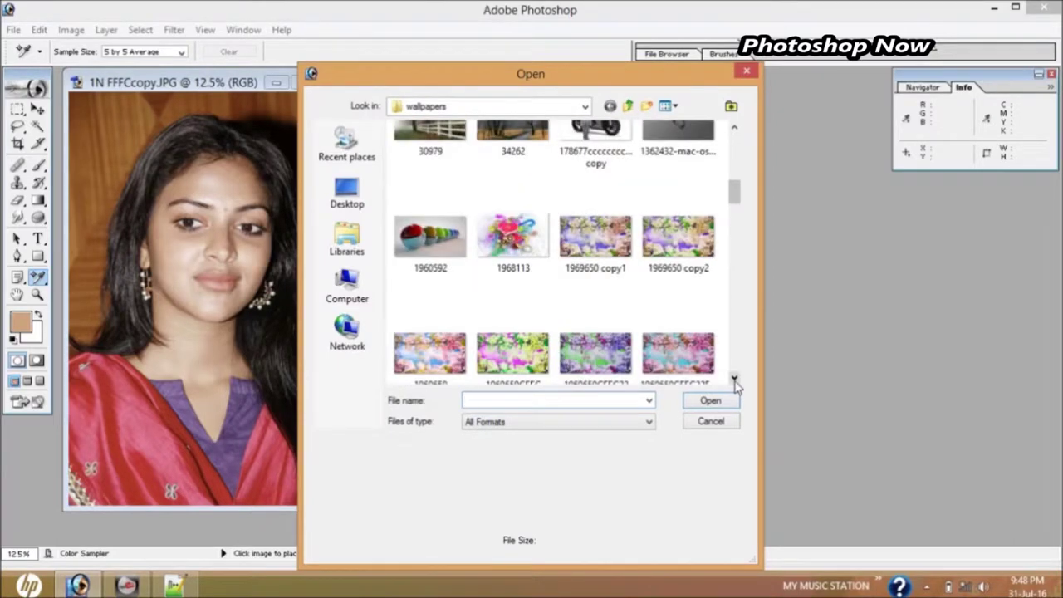
pyautogui.click(734, 380)
pyautogui.click(524, 264)
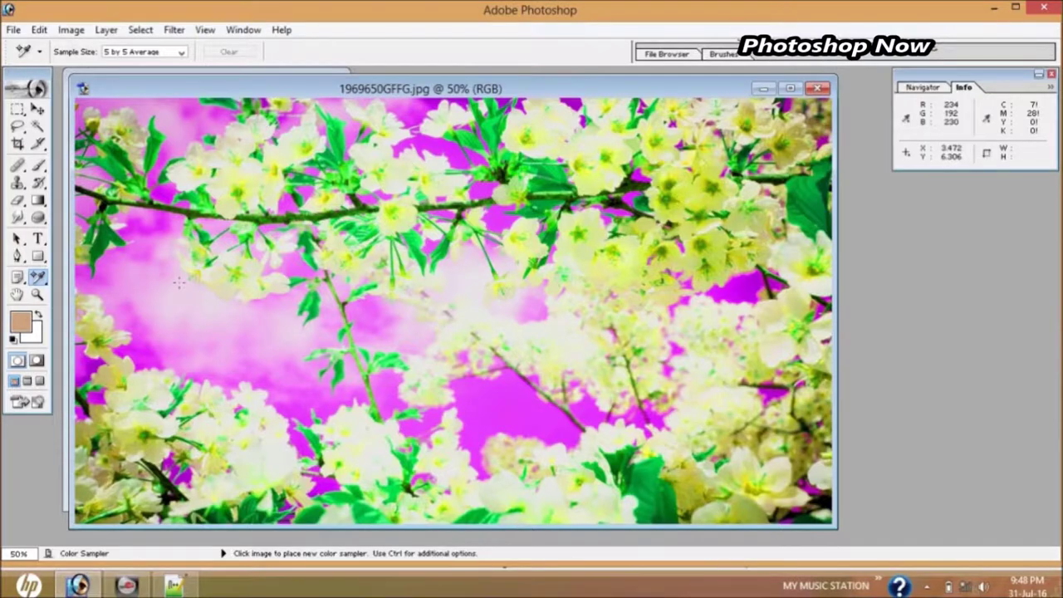
# - Place the flower picture beside the portrait and lasso around the woman's hair and body
pyautogui.moveTo(387, 90); pyautogui.dragTo(674, 103)
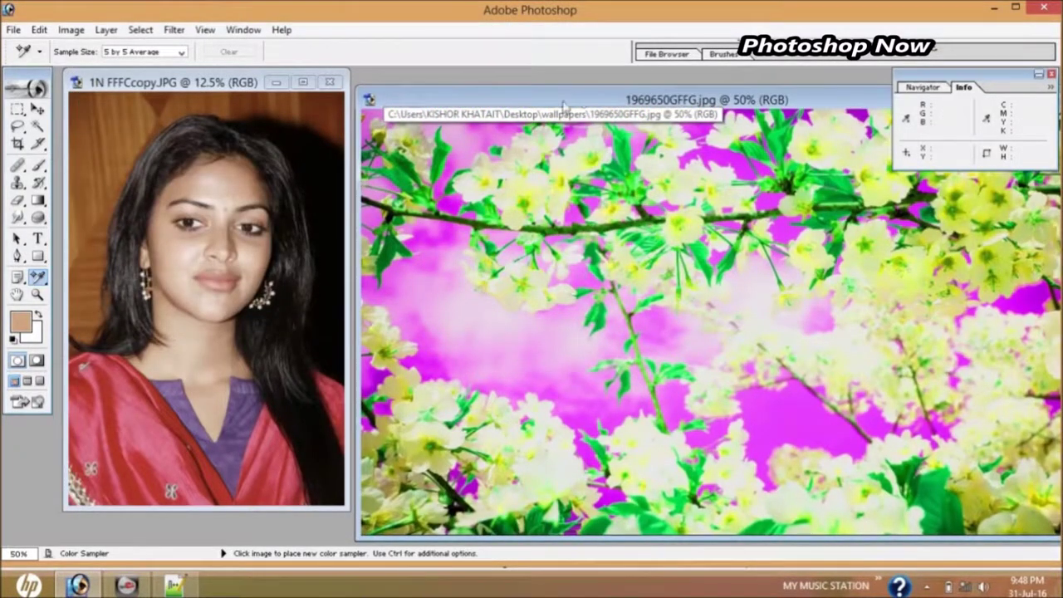
pyautogui.moveTo(561, 106); pyautogui.dragTo(558, 90)
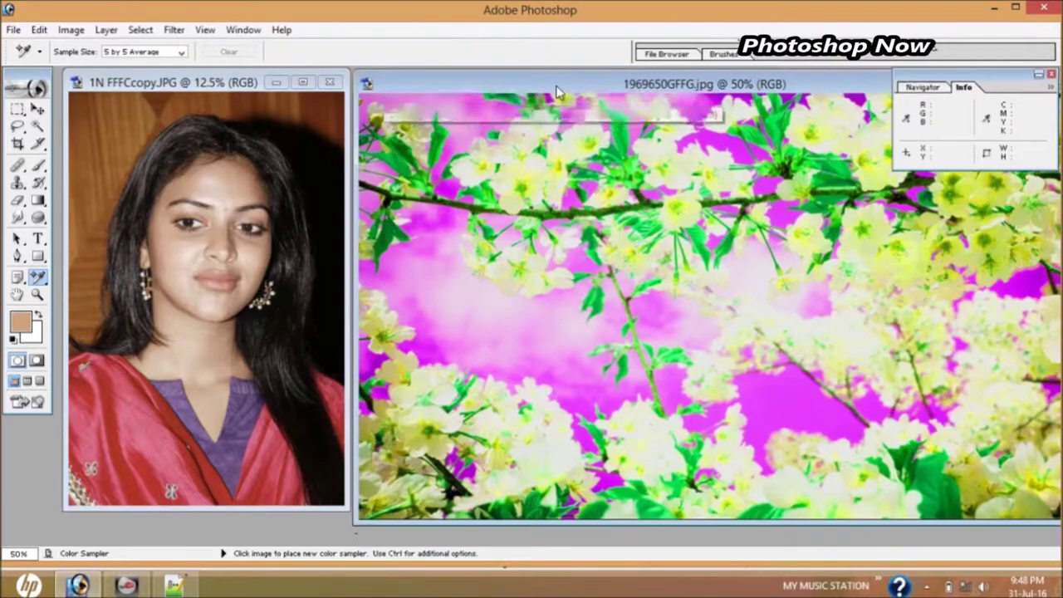
pyautogui.click(18, 128)
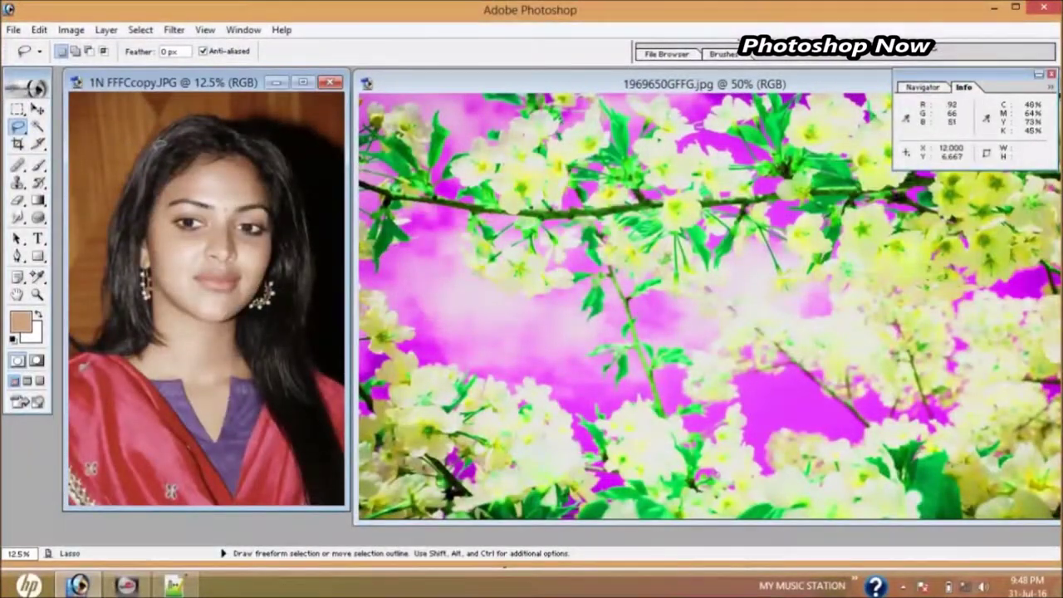
pyautogui.moveTo(160, 143)
pyautogui.mouseDown()
pyautogui.moveTo(212, 121)
pyautogui.moveTo(263, 135)
pyautogui.moveTo(282, 156)
pyautogui.moveTo(311, 228)
pyautogui.moveTo(317, 301)
pyautogui.moveTo(307, 342)
pyautogui.mouseUp()
pyautogui.moveTo(335, 382)
pyautogui.mouseDown()
pyautogui.moveTo(347, 398)
pyautogui.moveTo(343, 485)
pyautogui.moveTo(234, 525)
pyautogui.mouseUp()
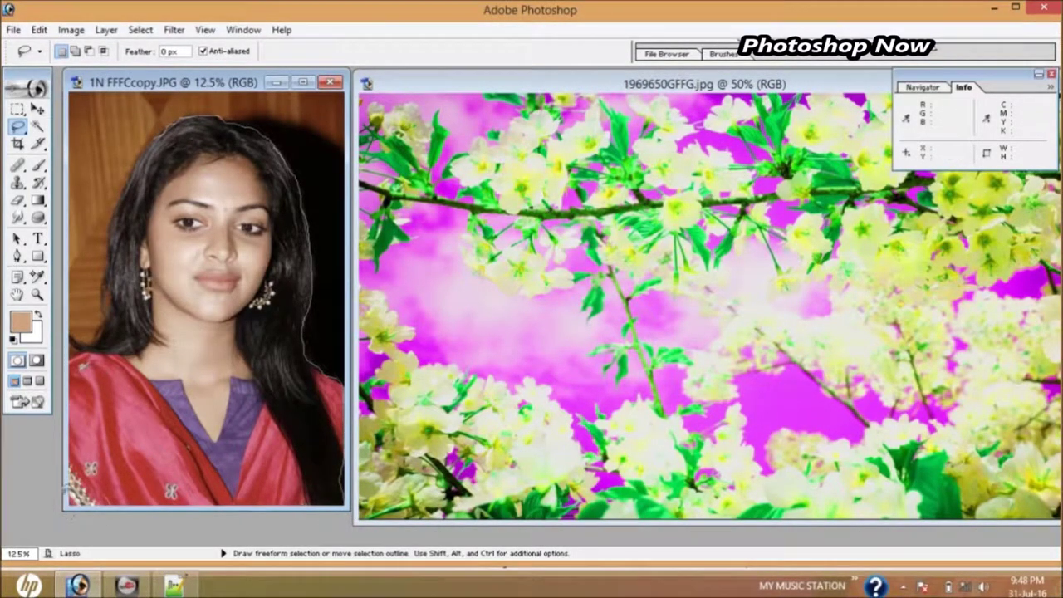
pyautogui.moveTo(67, 375)
pyautogui.mouseDown()
pyautogui.moveTo(103, 324)
pyautogui.moveTo(118, 217)
pyautogui.moveTo(154, 143)
pyautogui.moveTo(179, 121)
pyautogui.mouseUp()
pyautogui.click(38, 108)
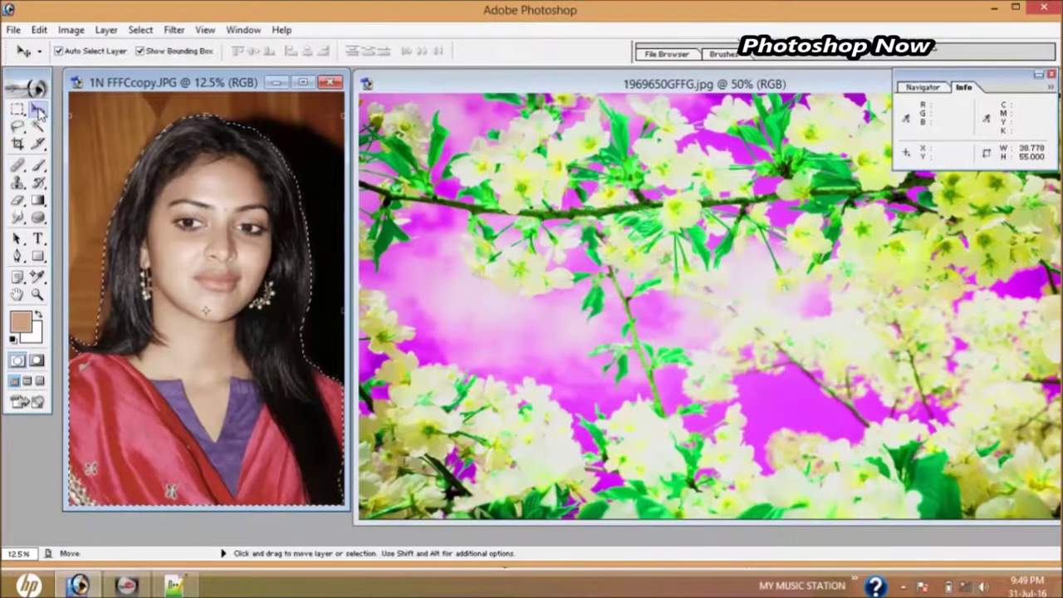
# - Undo the unfeathered copy of the woman dragged into the flowers
pyautogui.moveTo(217, 270); pyautogui.dragTo(613, 335)
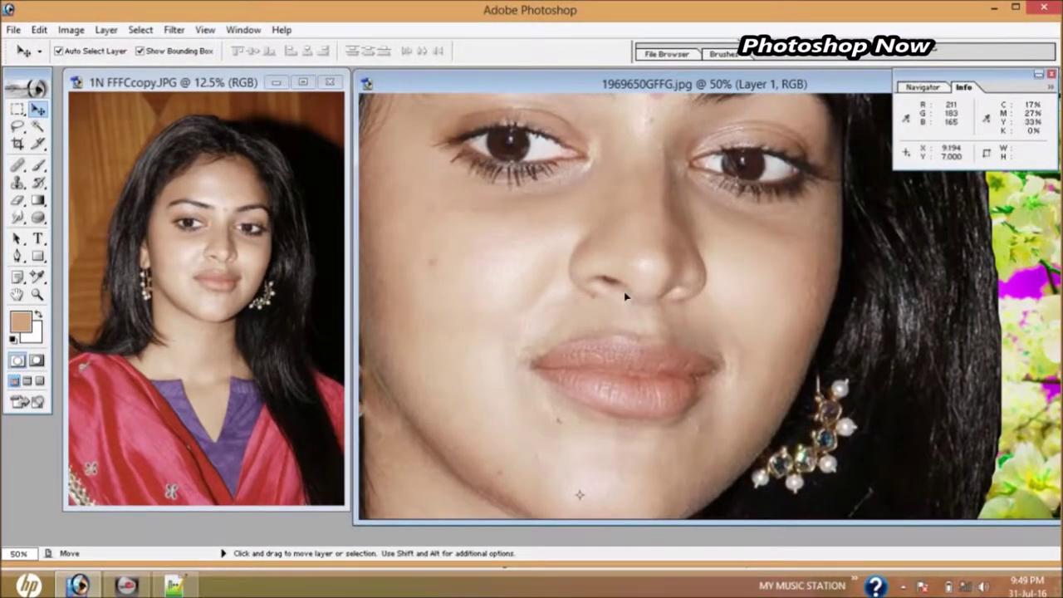
pyautogui.hotkey('ctrl', 'z')
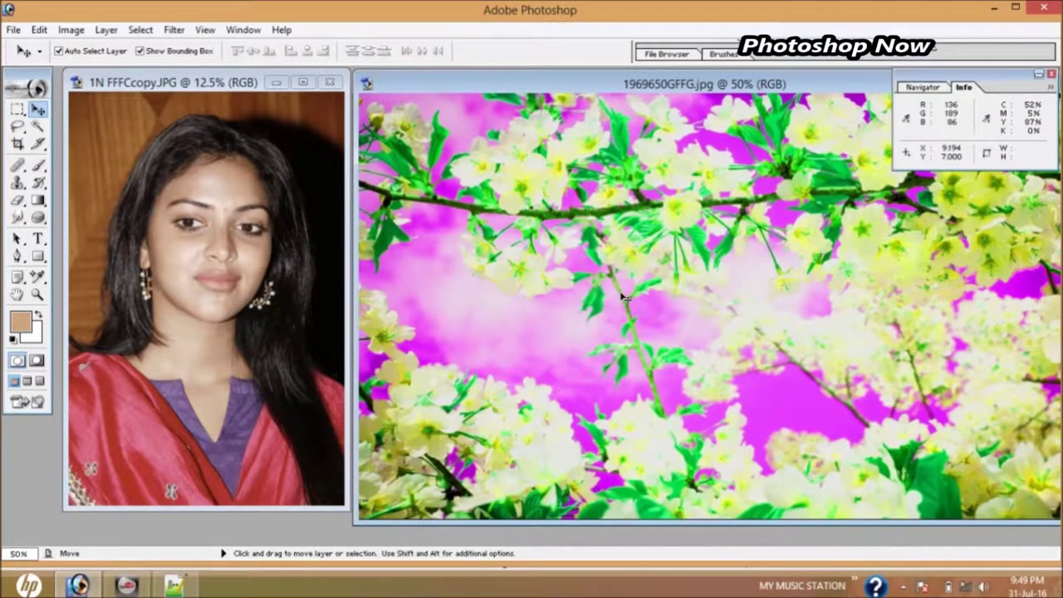
pyautogui.click(212, 249)
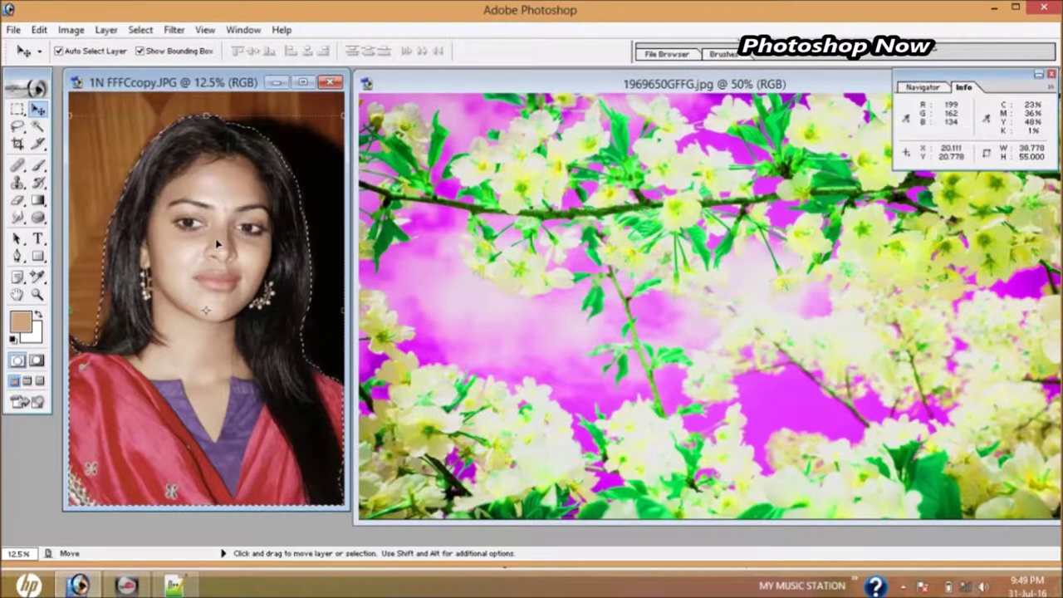
pyautogui.click(217, 243)
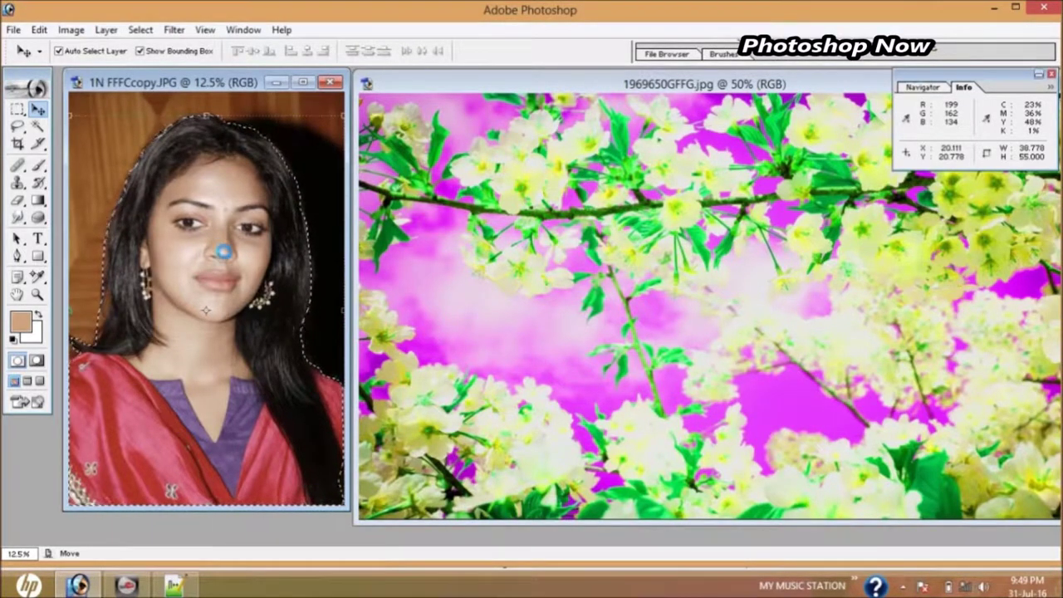
# - Apply a feather to the woman's lasso selection
pyautogui.click(17, 126)
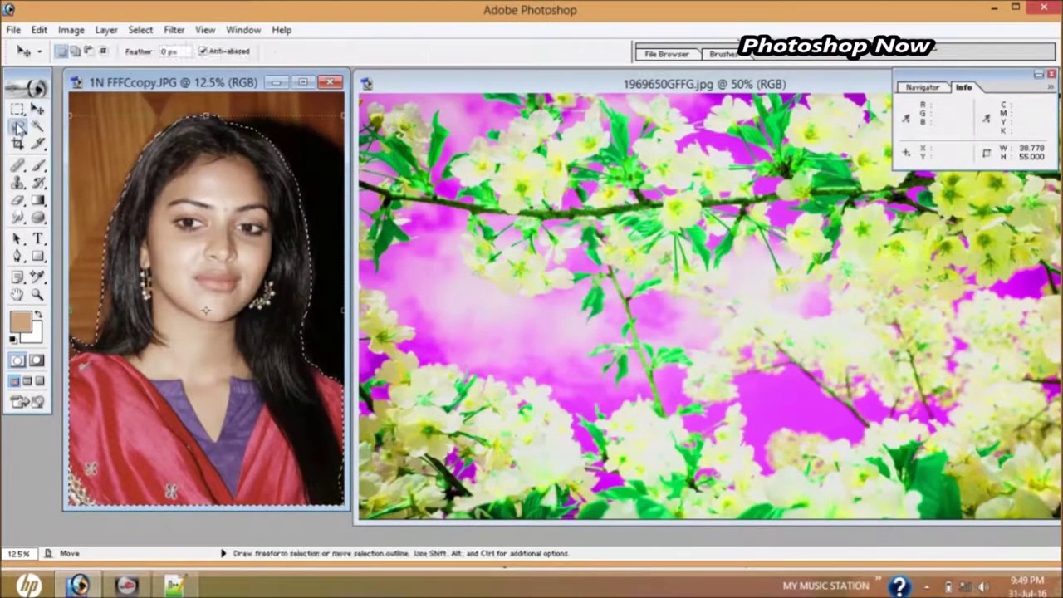
pyautogui.rightClick(207, 251)
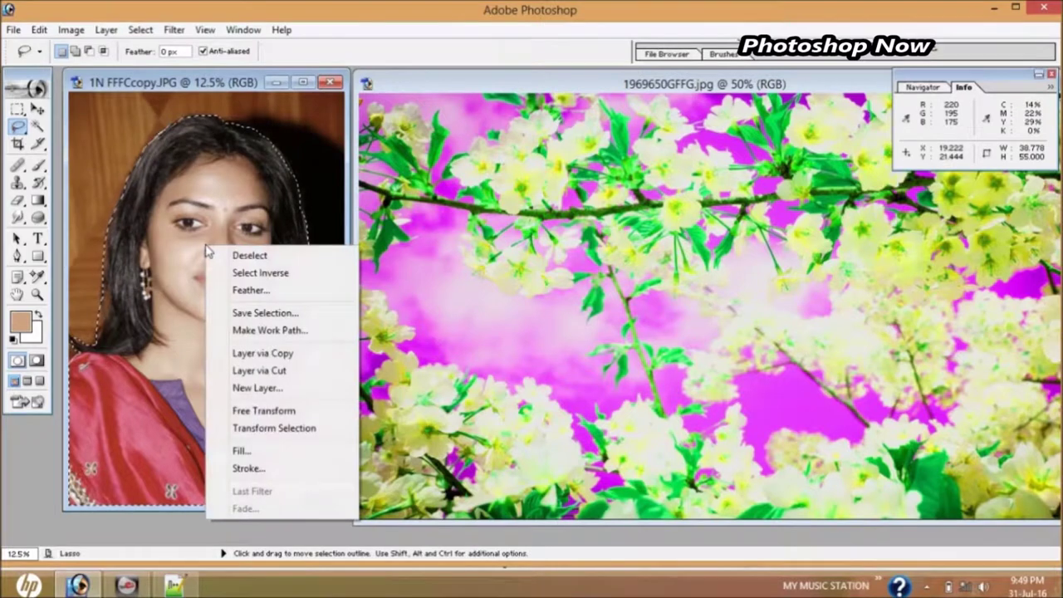
pyautogui.click(249, 290)
pyautogui.press('Return')
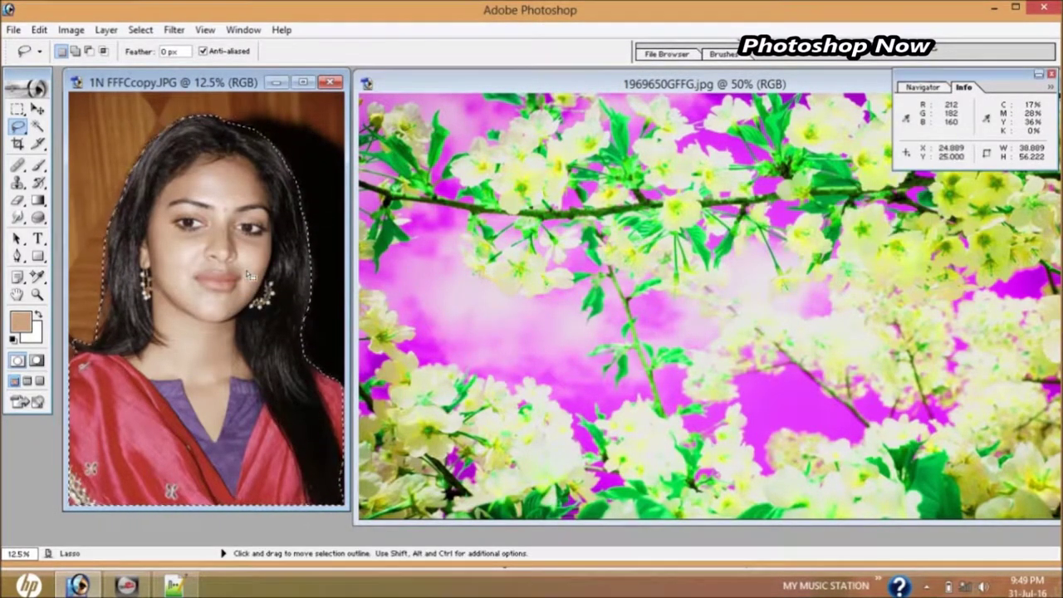
pyautogui.click(37, 109)
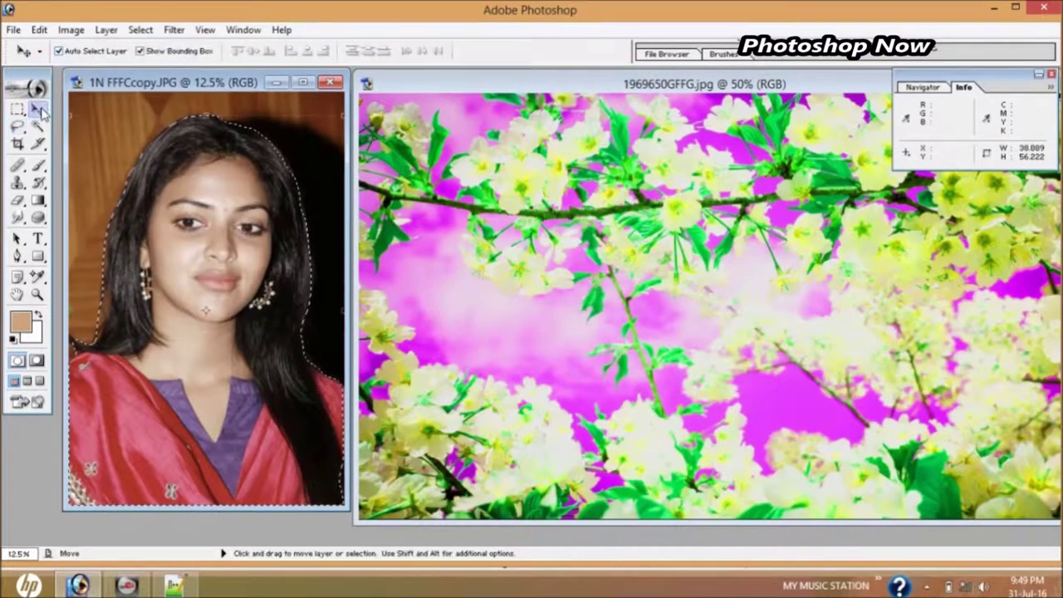
# - Copy the feathered woman into the maximized flower picture and slide her down
pyautogui.moveTo(640, 353); pyautogui.dragTo(639, 354)
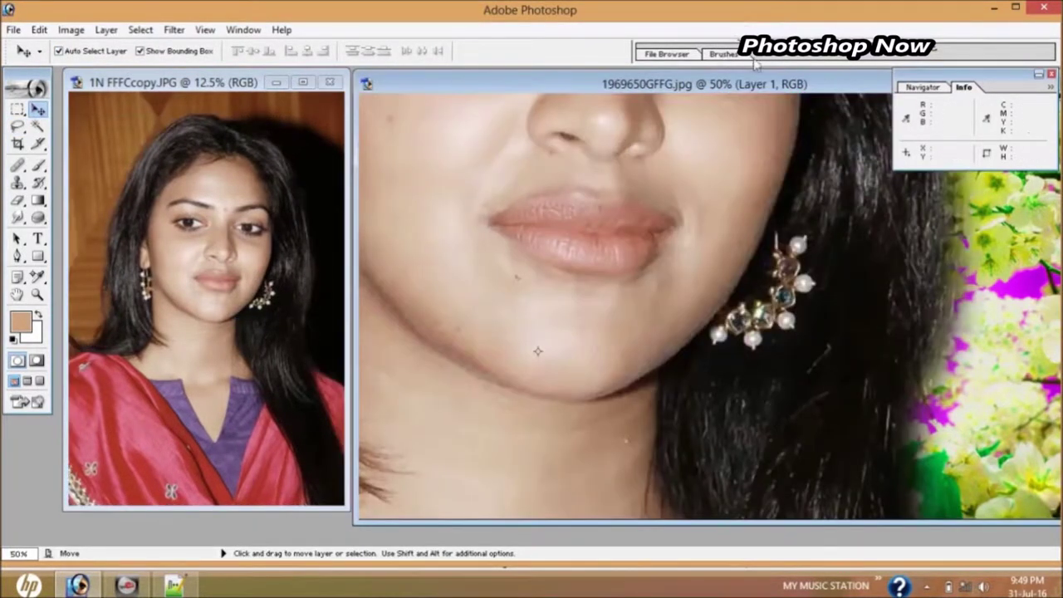
pyautogui.moveTo(756, 83); pyautogui.dragTo(484, 94)
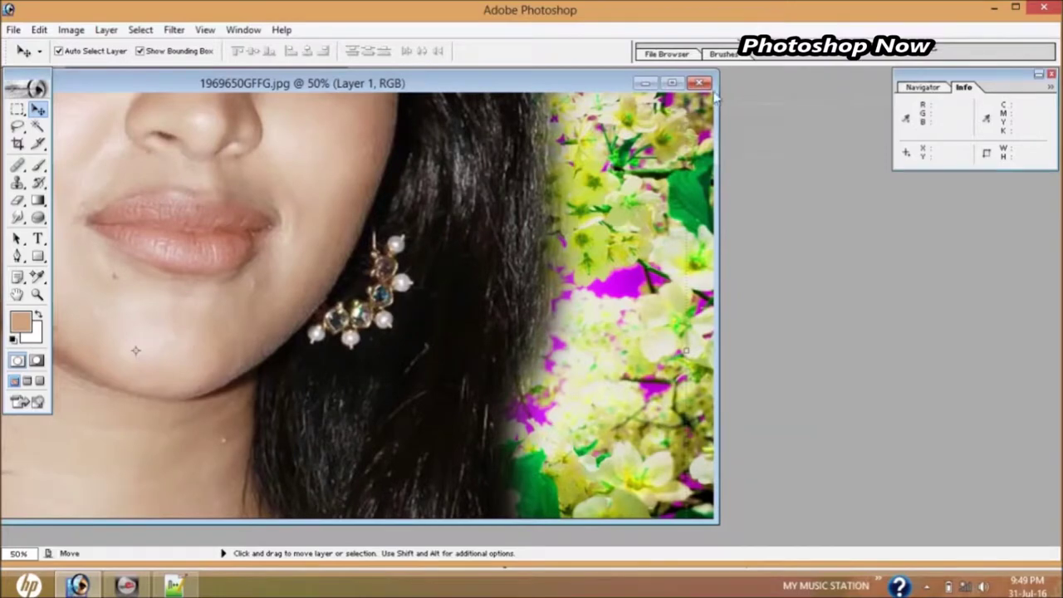
pyautogui.click(671, 83)
pyautogui.moveTo(394, 93); pyautogui.dragTo(394, 245)
pyautogui.moveTo(388, 113)
pyautogui.mouseDown()
pyautogui.moveTo(387, 296)
pyautogui.moveTo(394, 231)
pyautogui.mouseUp()
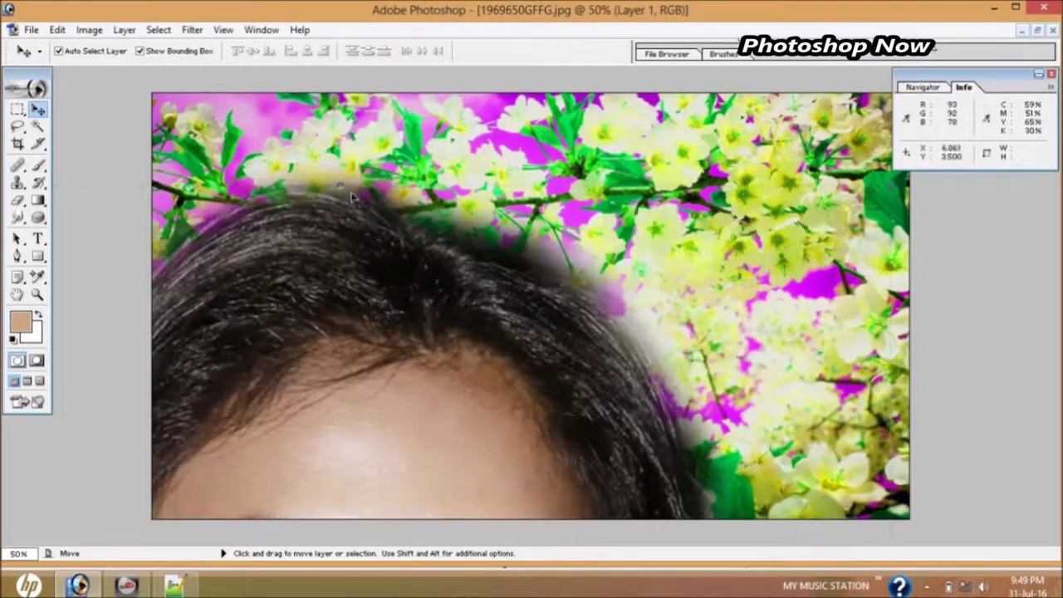
# - Free-transform Layer 1, squashing the woman to about 46% height
pyautogui.hotkey('ctrl', 't')
pyautogui.moveTo(352, 197); pyautogui.dragTo(412, 424)
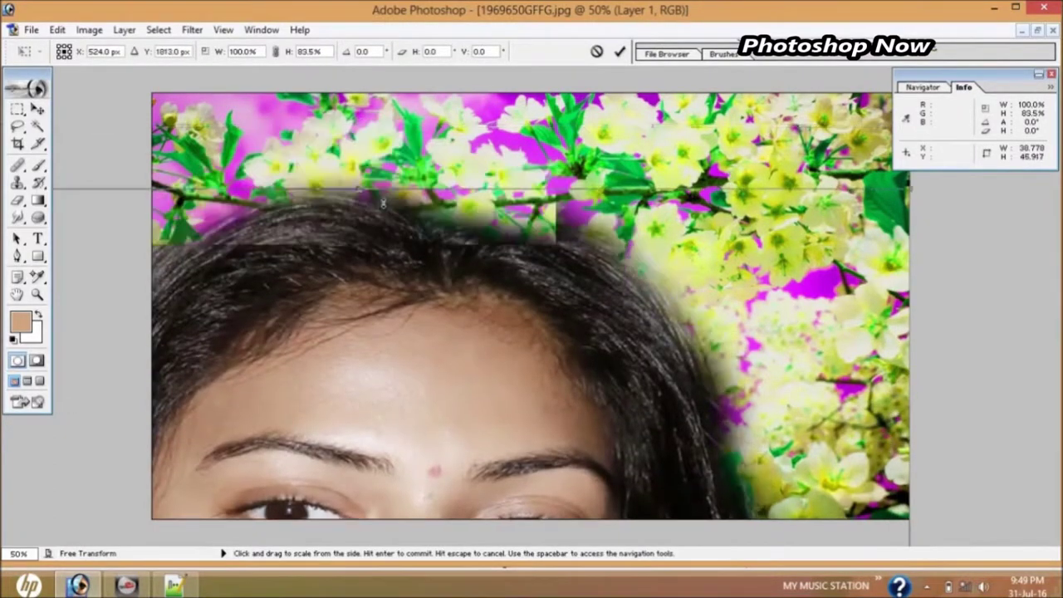
pyautogui.moveTo(413, 423)
pyautogui.mouseDown()
pyautogui.moveTo(398, 324)
pyautogui.moveTo(376, 270)
pyautogui.moveTo(373, 352)
pyautogui.moveTo(386, 196)
pyautogui.moveTo(465, 504)
pyautogui.moveTo(406, 209)
pyautogui.moveTo(399, 318)
pyautogui.mouseUp()
# - Scale the portrait down to roughly a third of its size
pyautogui.moveTo(950, 455)
pyautogui.mouseDown()
pyautogui.moveTo(400, 378)
pyautogui.moveTo(742, 203)
pyautogui.mouseUp()
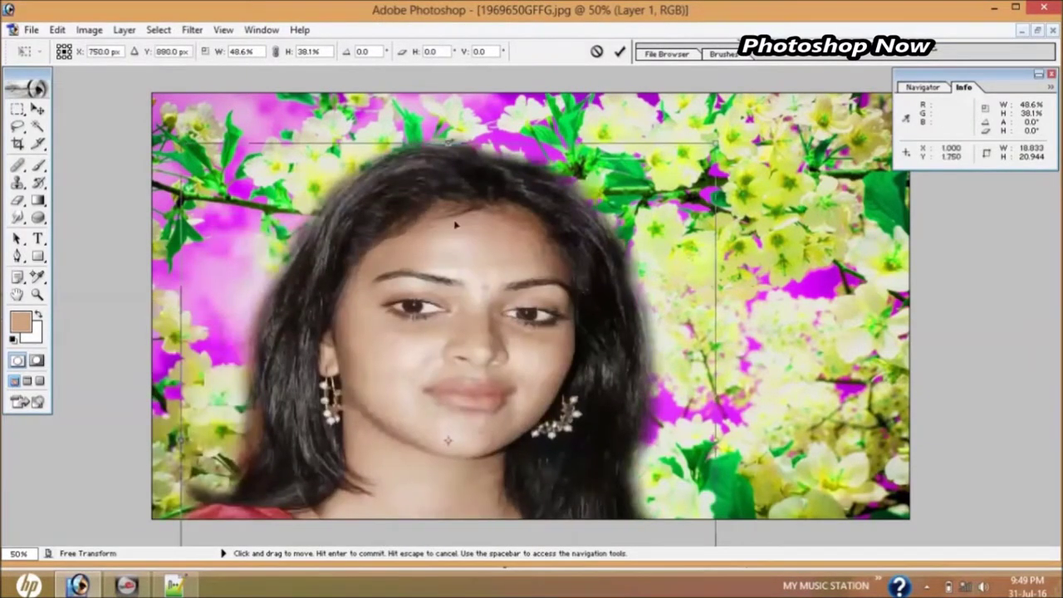
pyautogui.moveTo(181, 145); pyautogui.dragTo(351, 223)
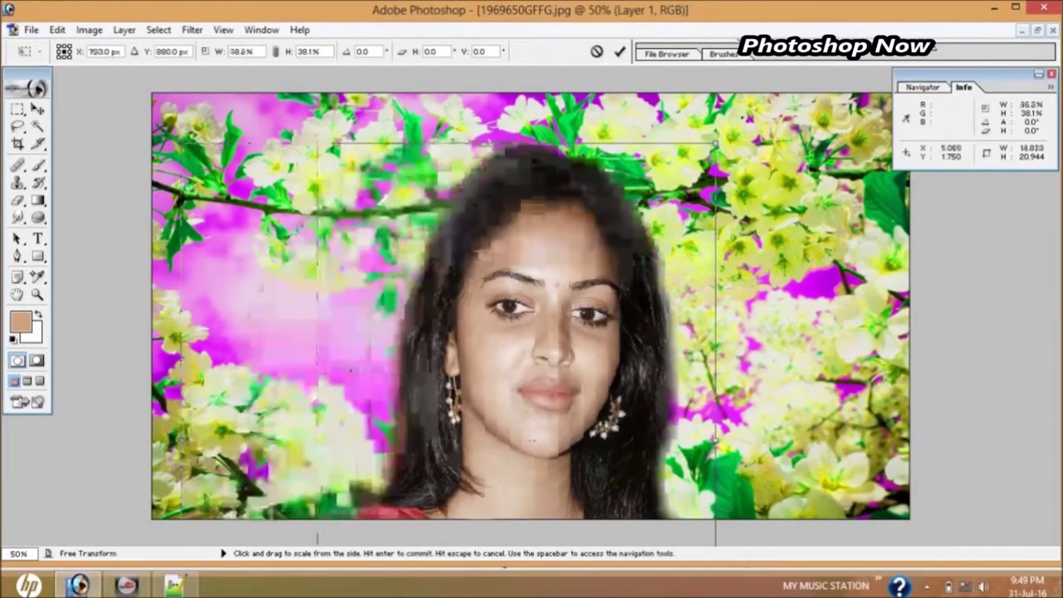
pyautogui.moveTo(529, 223); pyautogui.dragTo(529, 264)
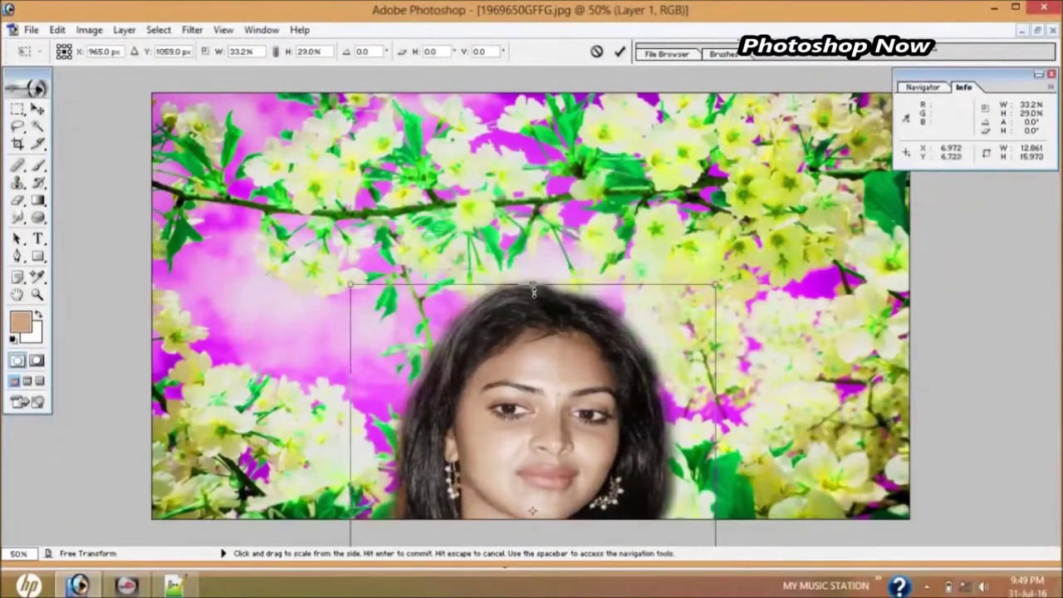
pyautogui.moveTo(487, 447); pyautogui.dragTo(504, 315)
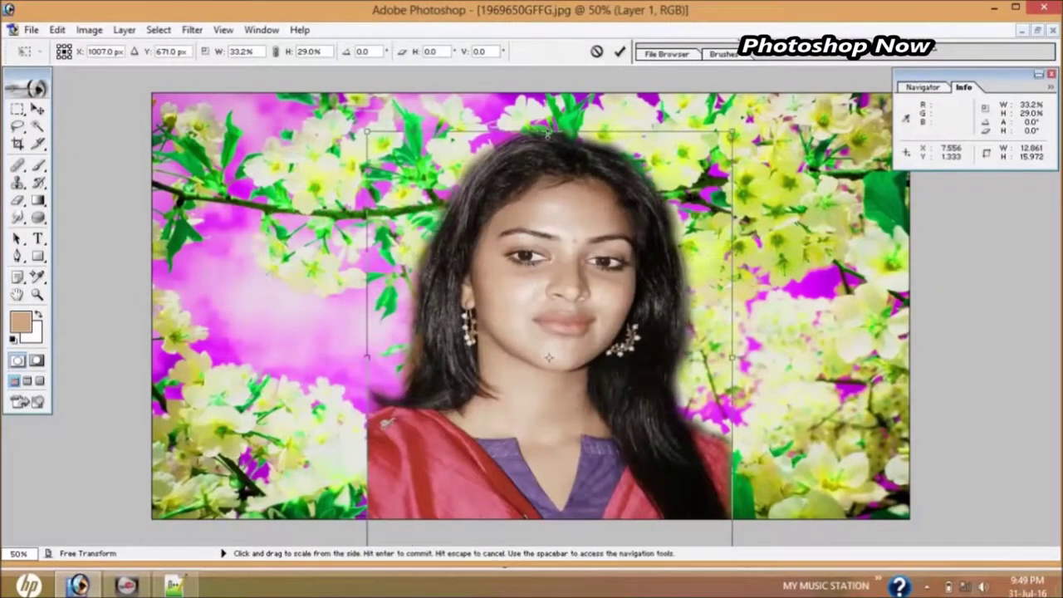
pyautogui.moveTo(548, 141); pyautogui.dragTo(549, 214)
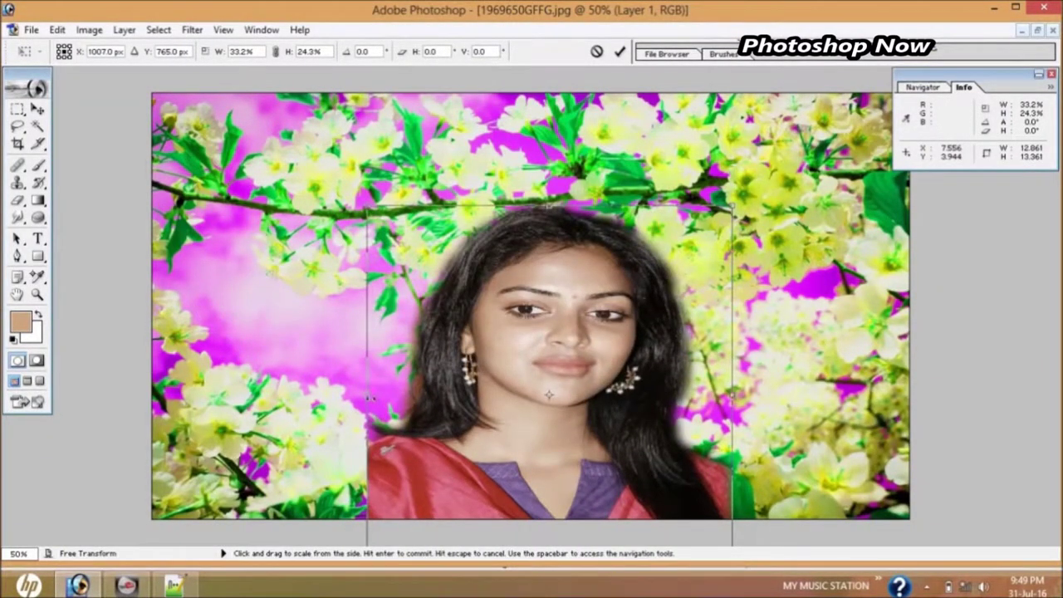
# - Narrow the portrait to about 16.8% by 15.1% in the lower-left corner
pyautogui.moveTo(371, 404); pyautogui.dragTo(421, 405)
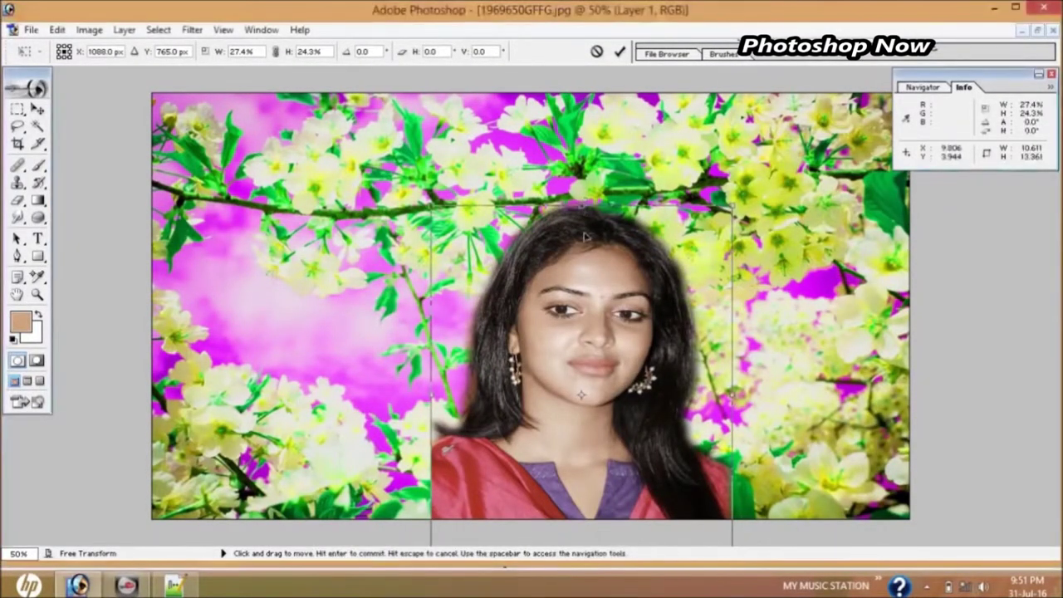
pyautogui.moveTo(587, 212)
pyautogui.mouseDown()
pyautogui.moveTo(587, 248)
pyautogui.moveTo(600, 137)
pyautogui.moveTo(598, 207)
pyautogui.mouseUp()
pyautogui.moveTo(747, 339)
pyautogui.mouseDown()
pyautogui.moveTo(625, 339)
pyautogui.moveTo(290, 400)
pyautogui.mouseUp()
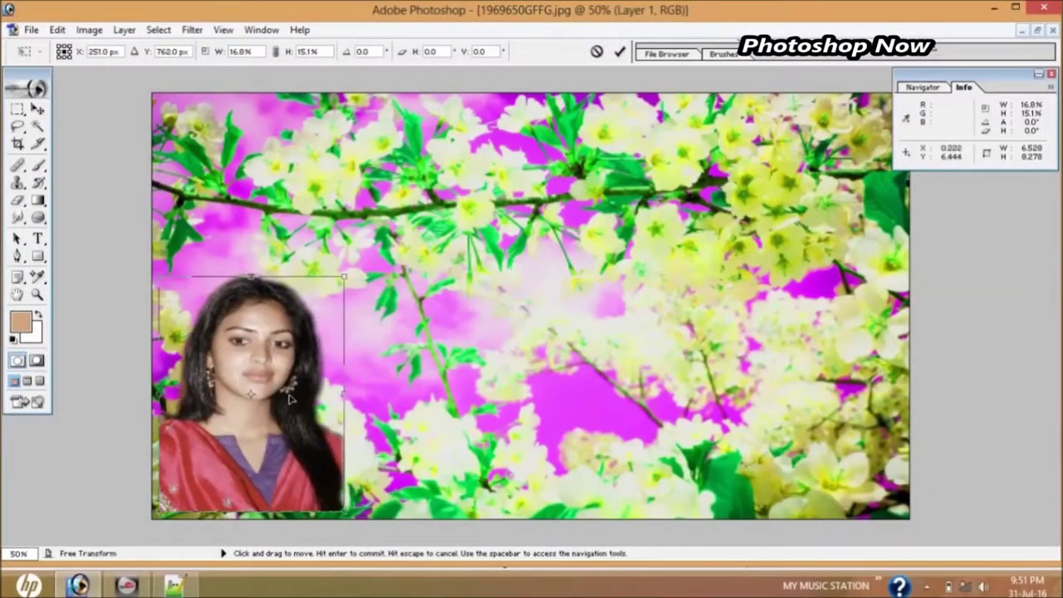
pyautogui.moveTo(290, 399); pyautogui.dragTo(290, 402)
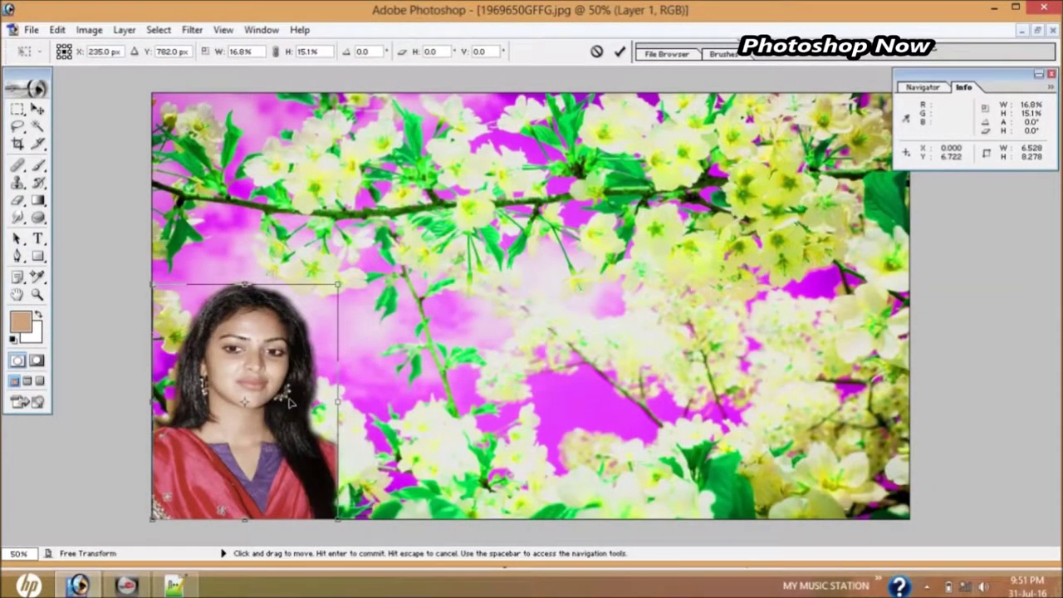
pyautogui.press('Return')
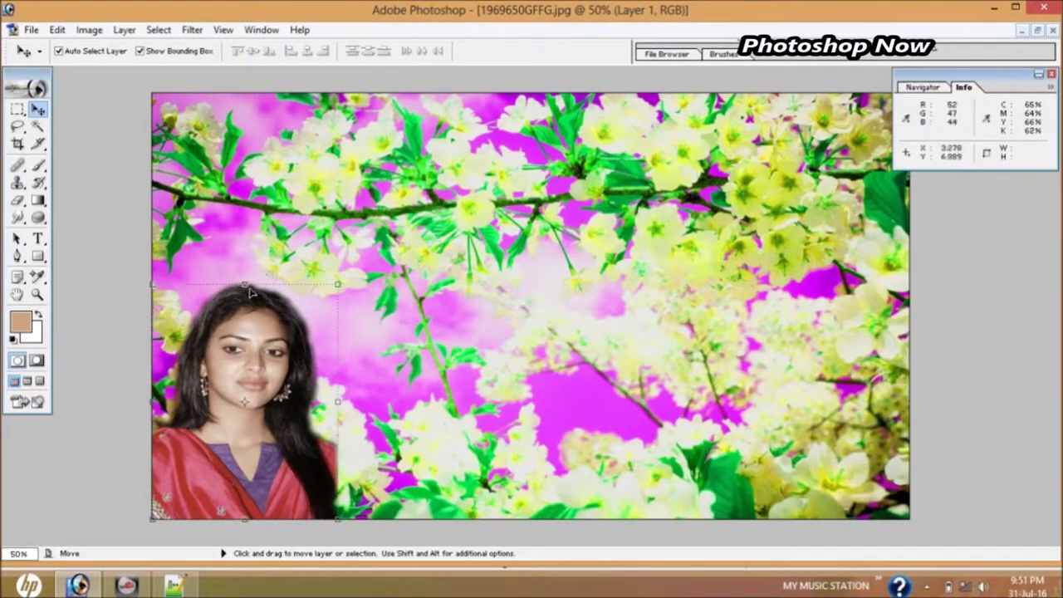
pyautogui.moveTo(246, 285); pyautogui.dragTo(247, 243)
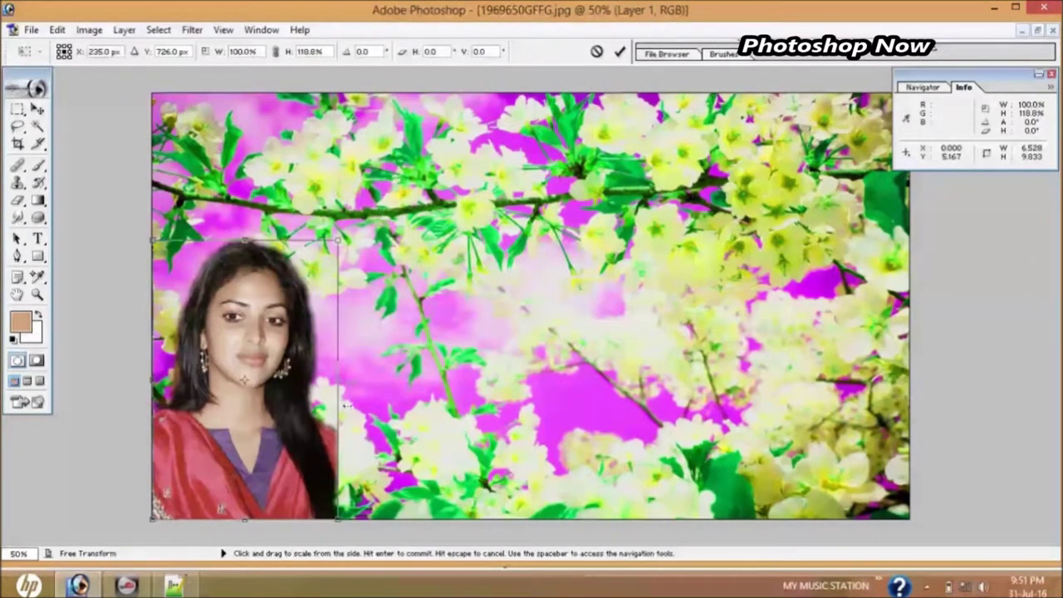
# - Widen the corner portrait to about 114% and apply the 118% height stretch
pyautogui.moveTo(346, 404); pyautogui.dragTo(365, 404)
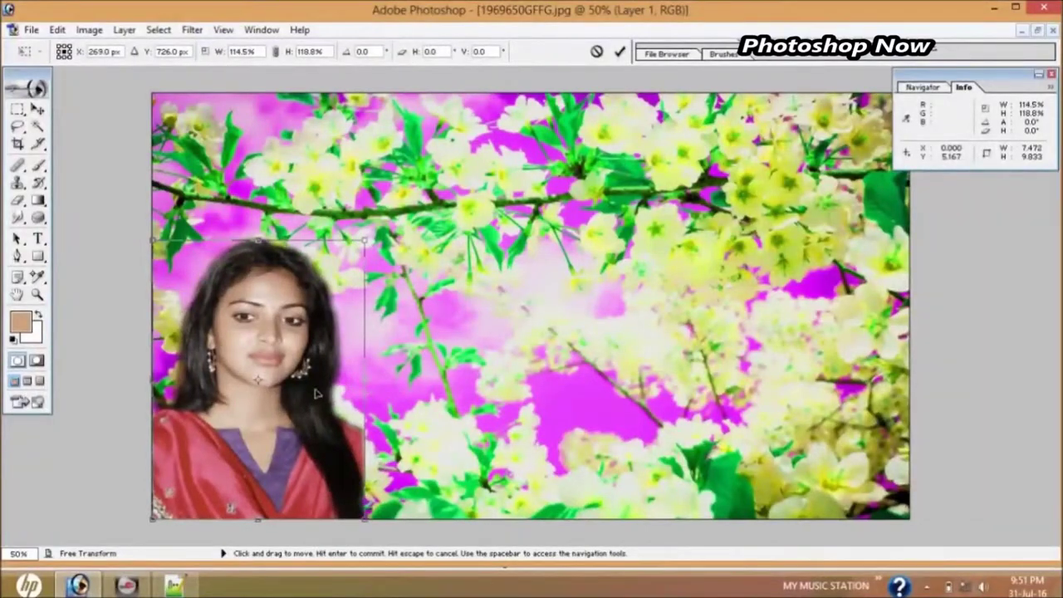
pyautogui.press('Return')
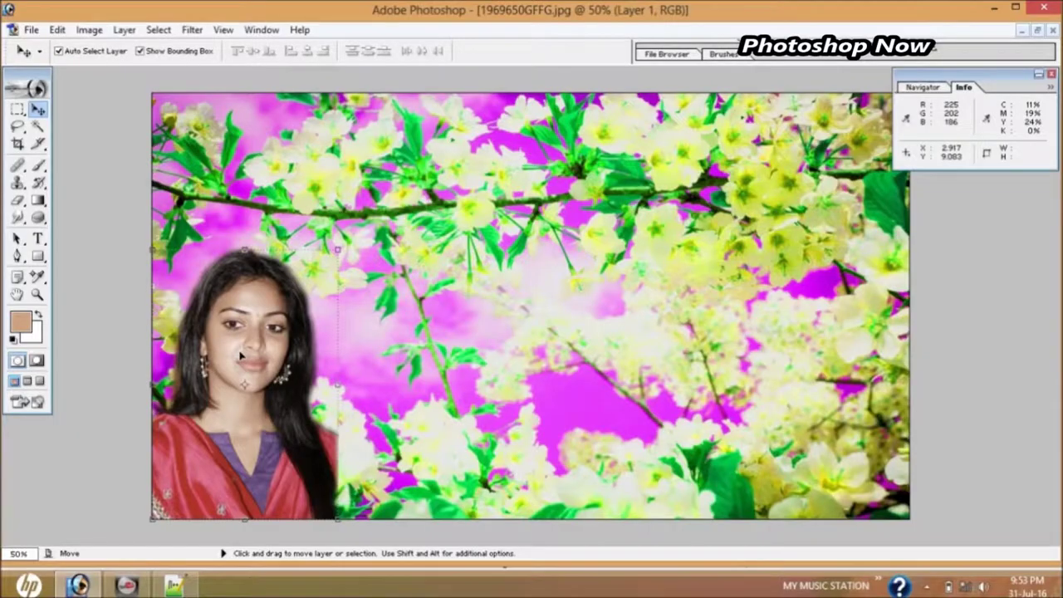
# - Duplicate the portrait layer and move the copy to the right
pyautogui.hotkey('ctrl', 'j')
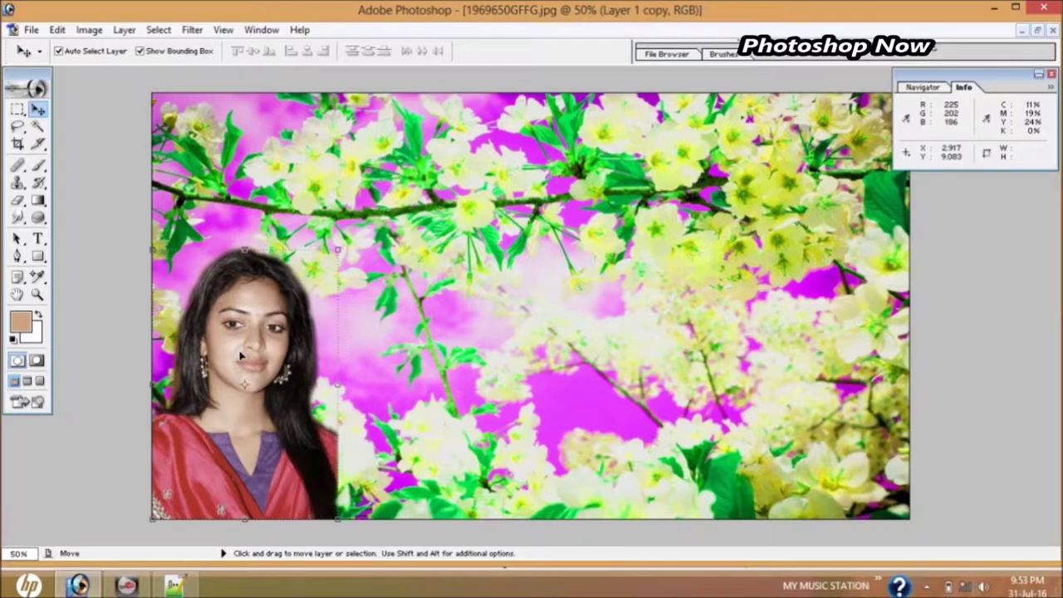
pyautogui.moveTo(241, 356); pyautogui.dragTo(666, 333)
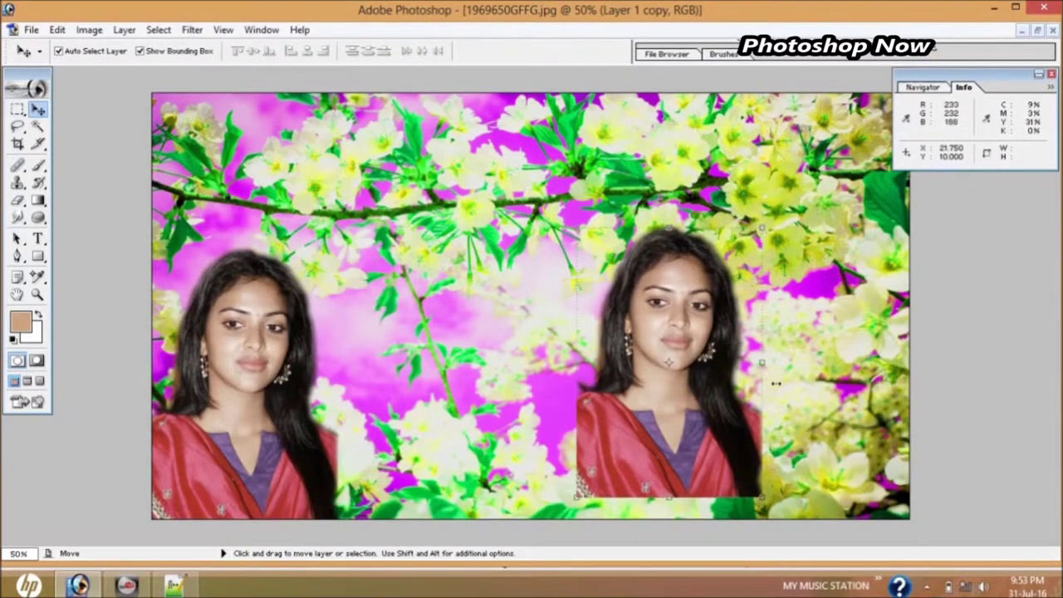
pyautogui.moveTo(777, 404); pyautogui.dragTo(670, 351)
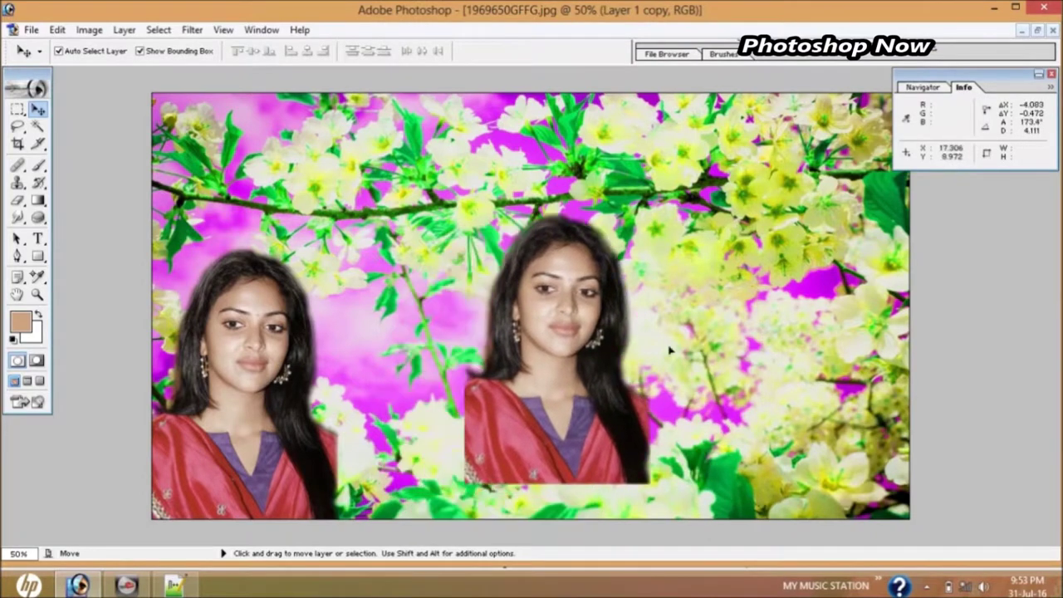
# - Flip the copy to -100% width beside the original and merge it down
pyautogui.hotkey('ctrl', 't')
pyautogui.moveTo(648, 344); pyautogui.dragTo(382, 343)
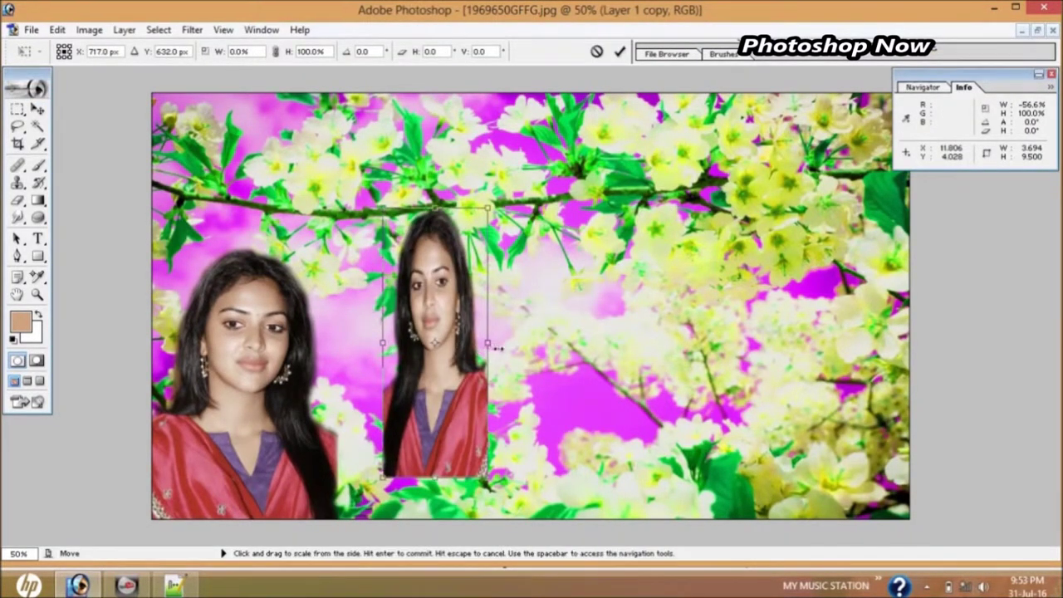
pyautogui.moveTo(498, 349)
pyautogui.mouseDown()
pyautogui.moveTo(596, 390)
pyautogui.moveTo(576, 391)
pyautogui.mouseUp()
pyautogui.moveTo(486, 291); pyautogui.dragTo(469, 324)
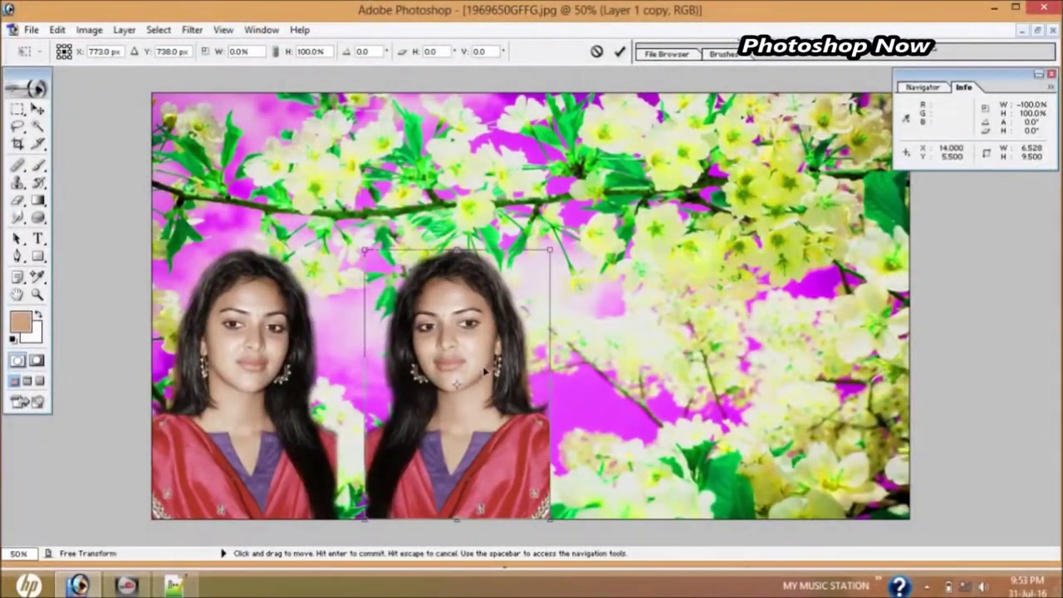
pyautogui.press('Return')
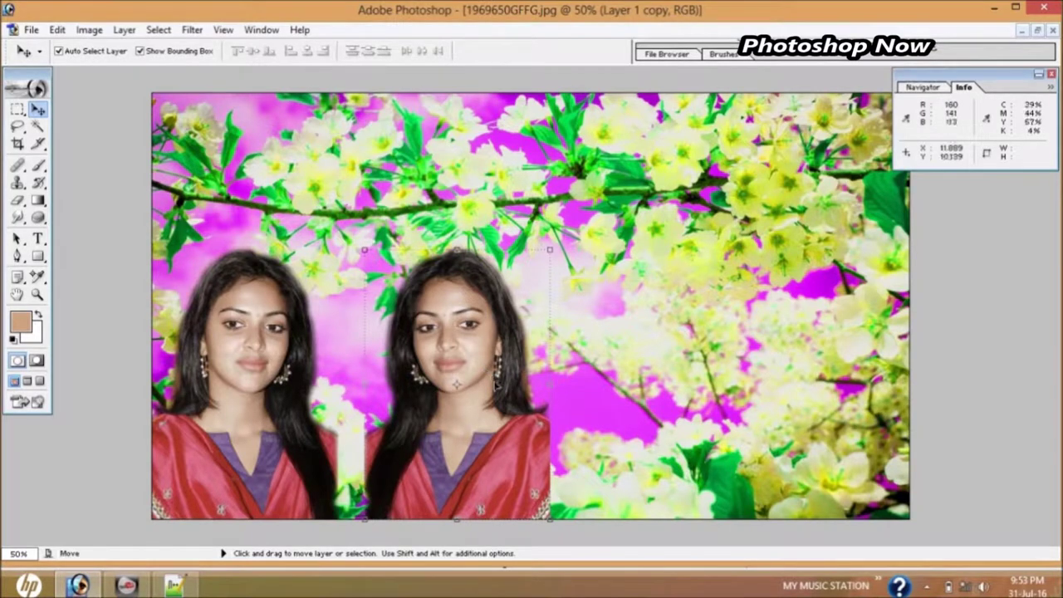
pyautogui.hotkey('ctrl', 'e')
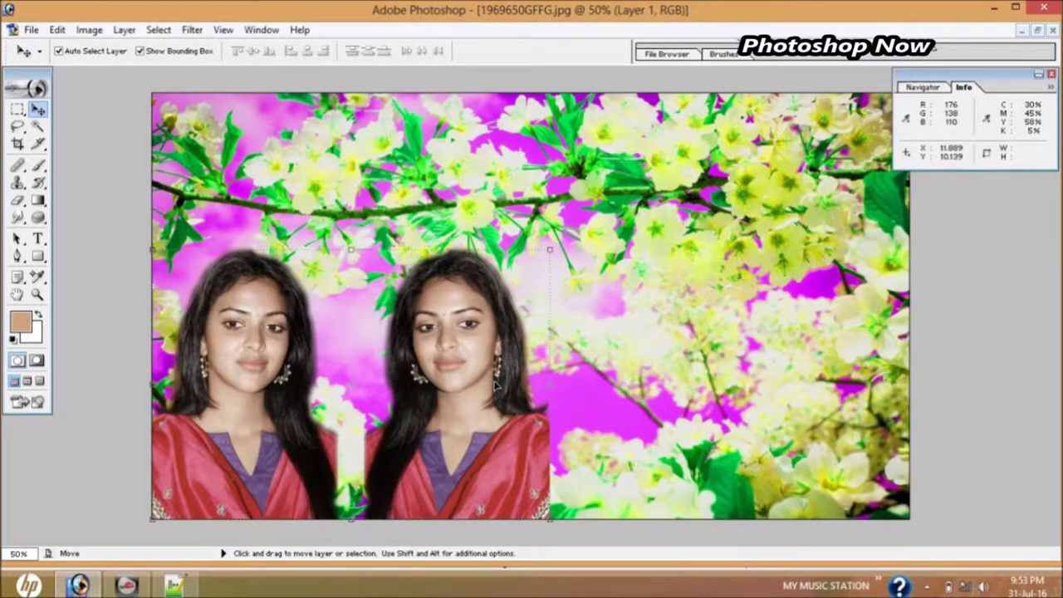
# - Duplicate the portrait pair and resize the copy along the bottom-right edge
pyautogui.hotkey('ctrl', 'j')
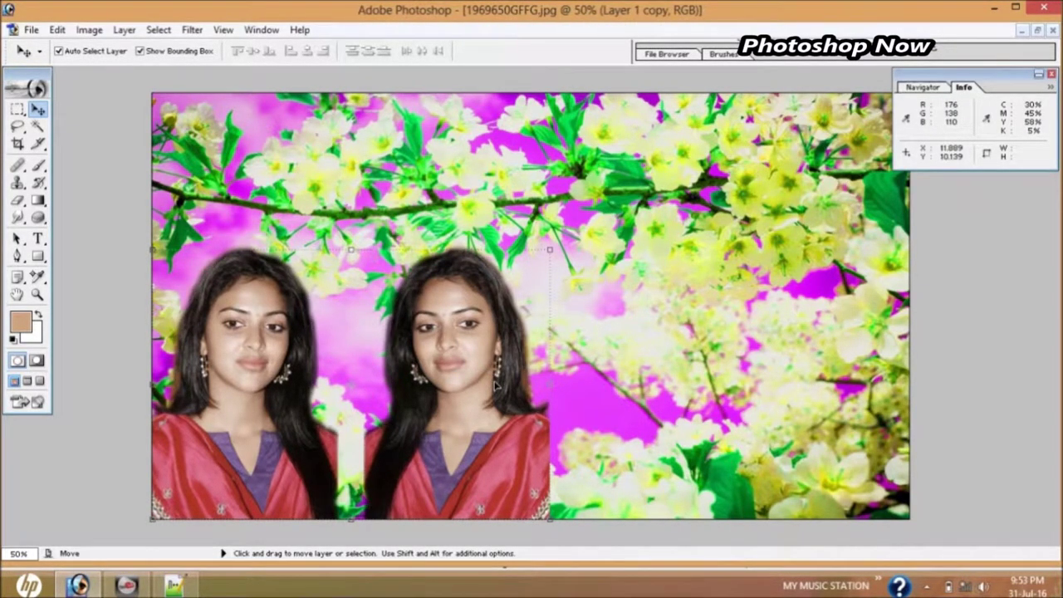
pyautogui.moveTo(496, 387); pyautogui.dragTo(881, 372)
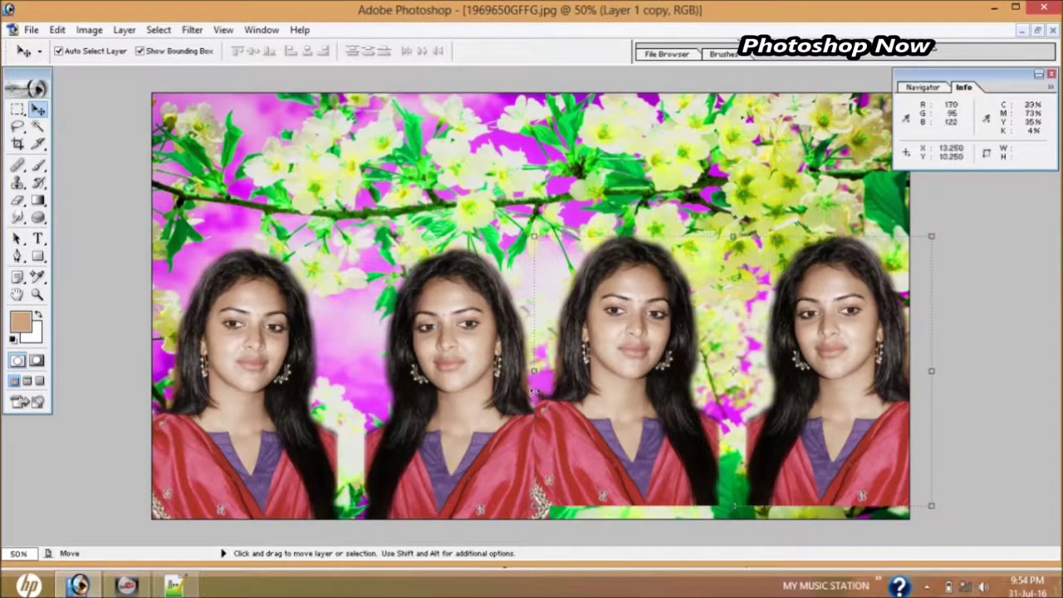
pyautogui.moveTo(542, 390)
pyautogui.mouseDown()
pyautogui.moveTo(589, 417)
pyautogui.moveTo(590, 406)
pyautogui.moveTo(684, 374)
pyautogui.moveTo(677, 368)
pyautogui.mouseUp()
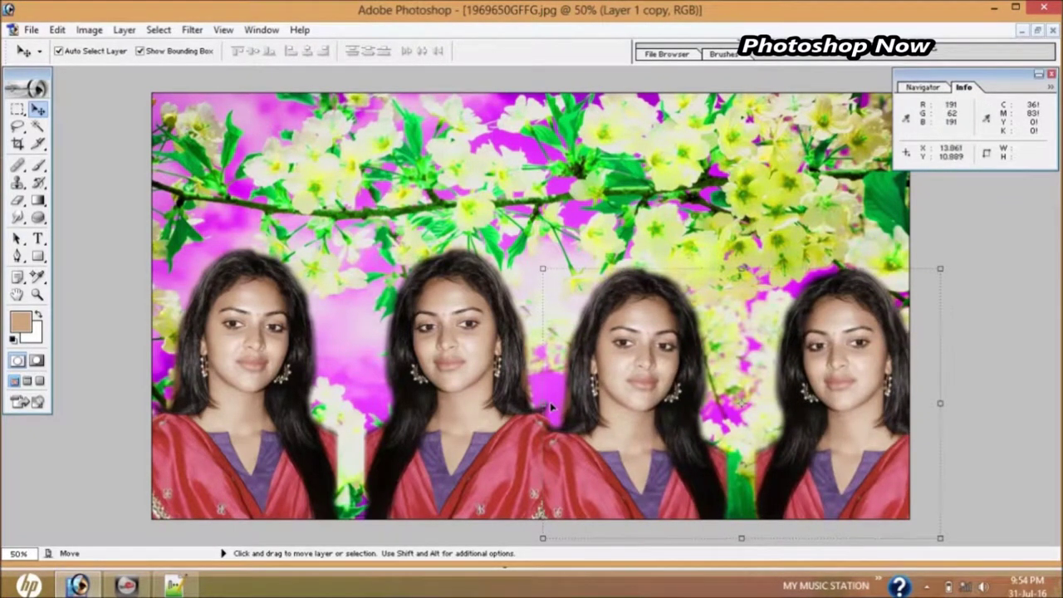
pyautogui.hotkey('ctrl', 't')
pyautogui.moveTo(544, 405); pyautogui.dragTo(633, 414)
pyautogui.moveTo(826, 340); pyautogui.dragTo(771, 329)
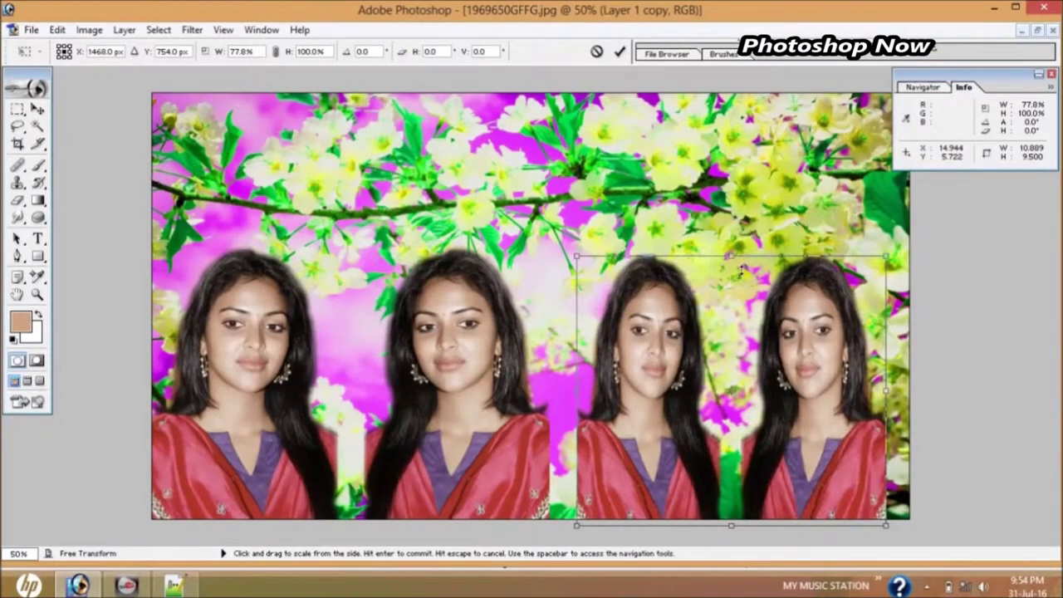
pyautogui.moveTo(742, 269); pyautogui.dragTo(742, 284)
pyautogui.moveTo(779, 383); pyautogui.dragTo(804, 391)
pyautogui.press('Return')
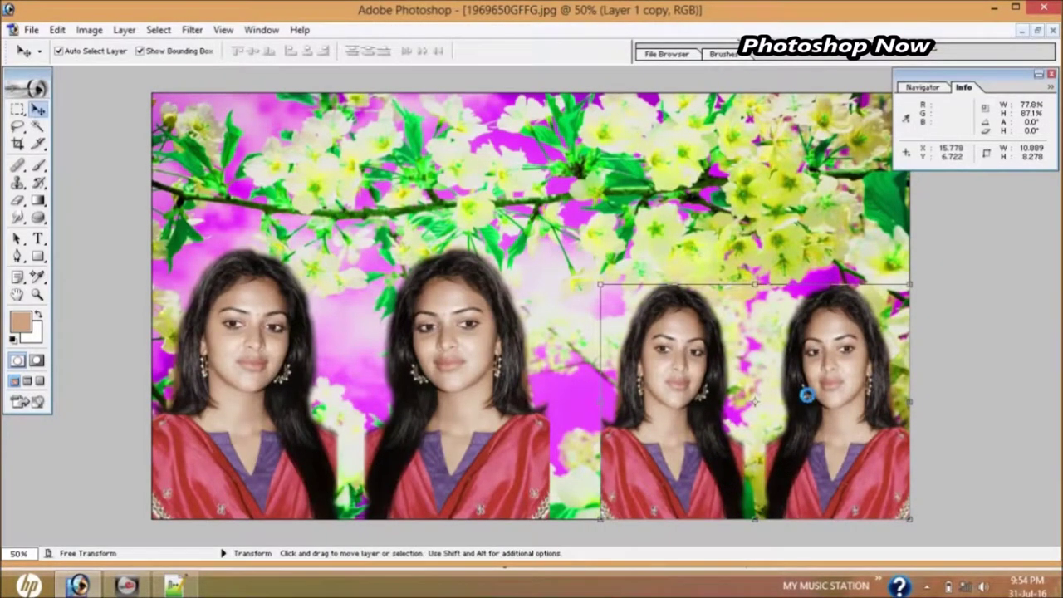
# - Narrow the left pair to 73.6% width and nudge it into place
pyautogui.hotkey('ctrl', 'e')
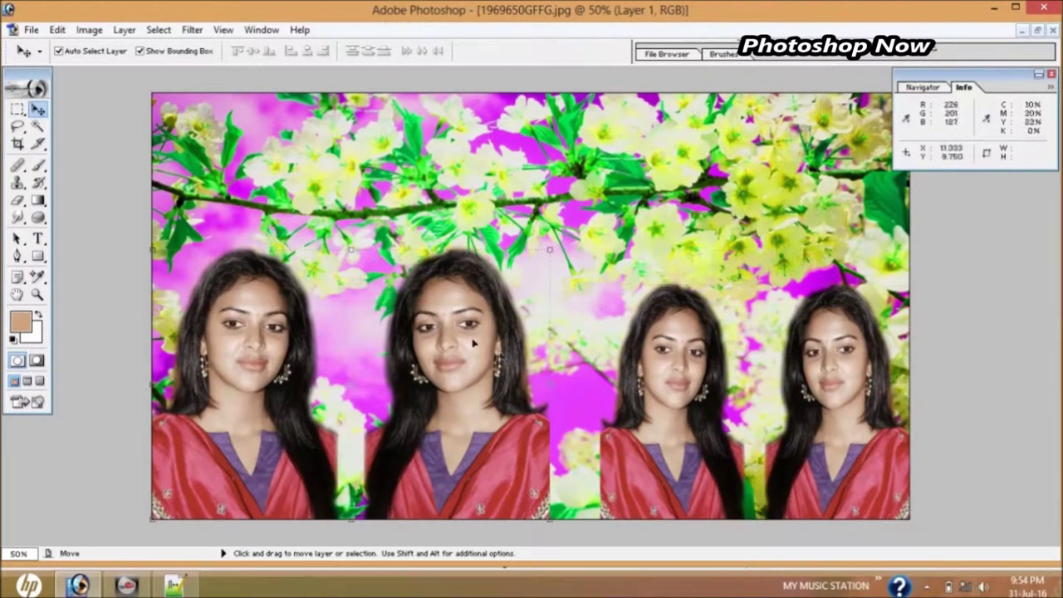
pyautogui.hotkey('ctrl', 't')
pyautogui.moveTo(352, 267); pyautogui.dragTo(351, 295)
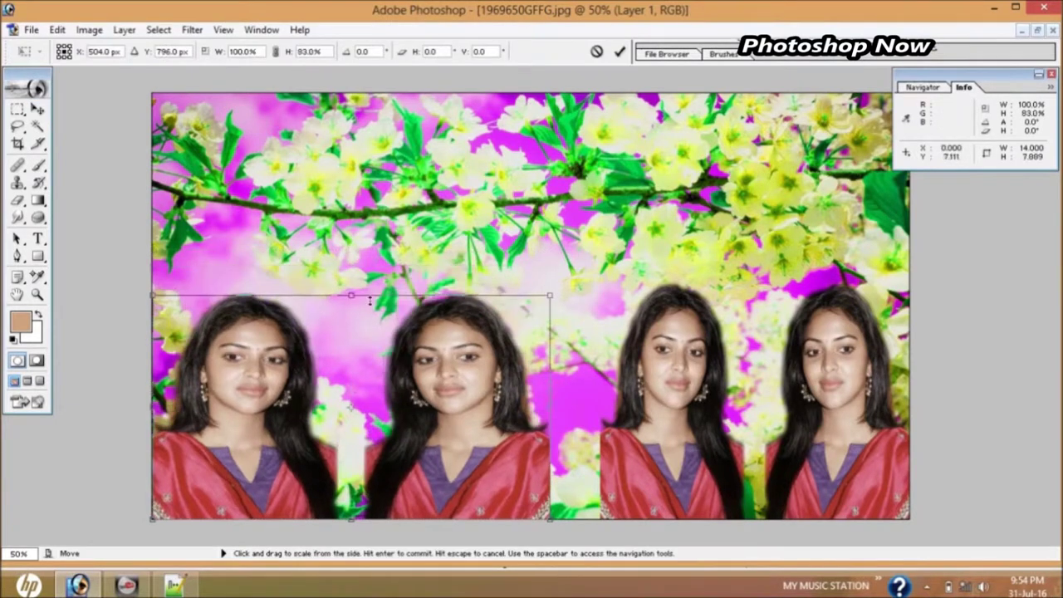
pyautogui.moveTo(560, 416); pyautogui.dragTo(453, 413)
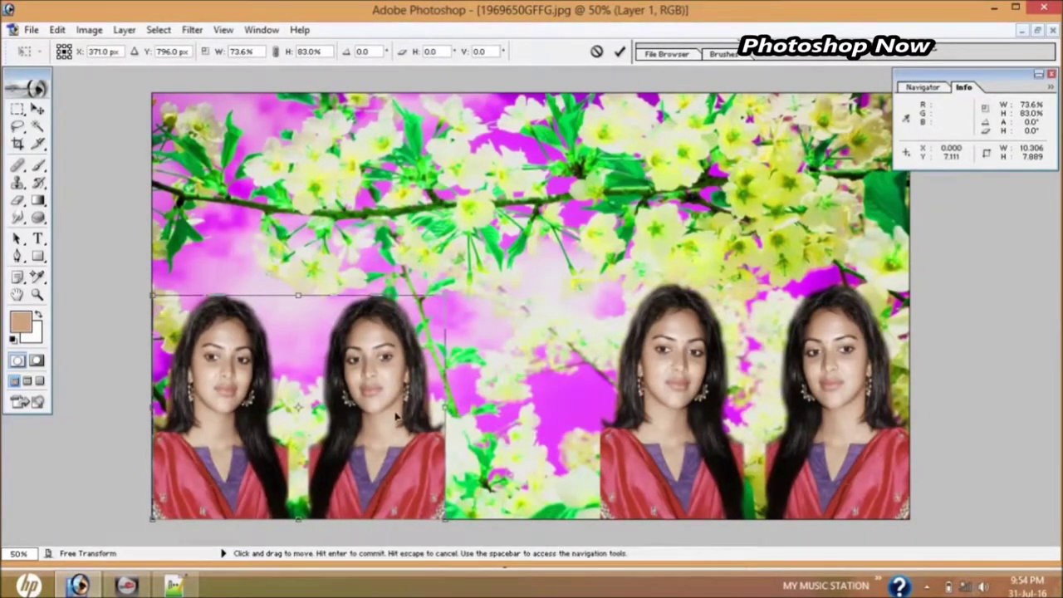
pyautogui.press('Return')
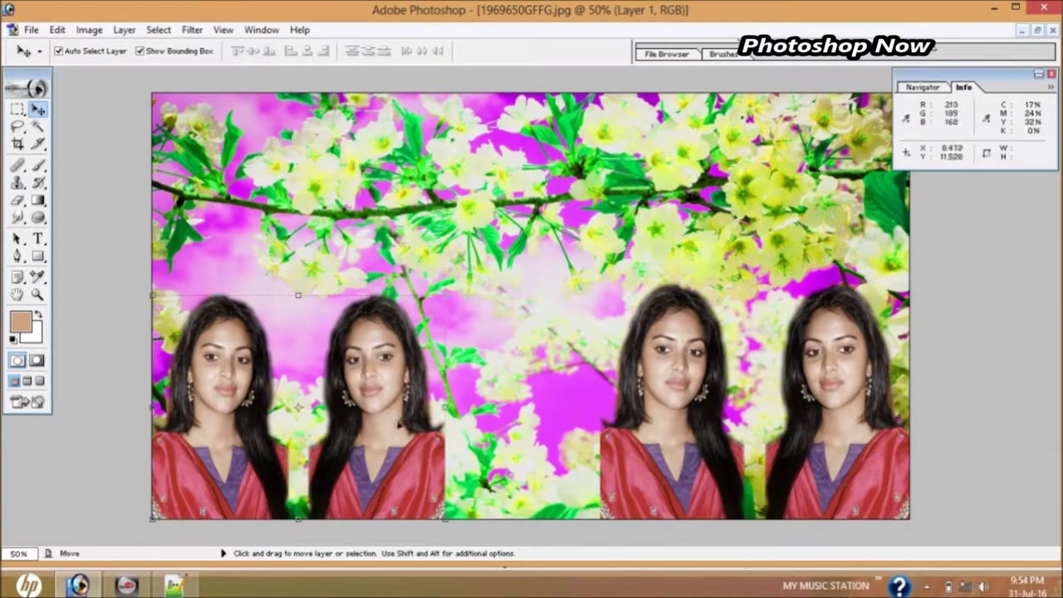
pyautogui.moveTo(395, 424)
pyautogui.mouseDown()
pyautogui.moveTo(405, 424)
pyautogui.moveTo(356, 431)
pyautogui.mouseUp()
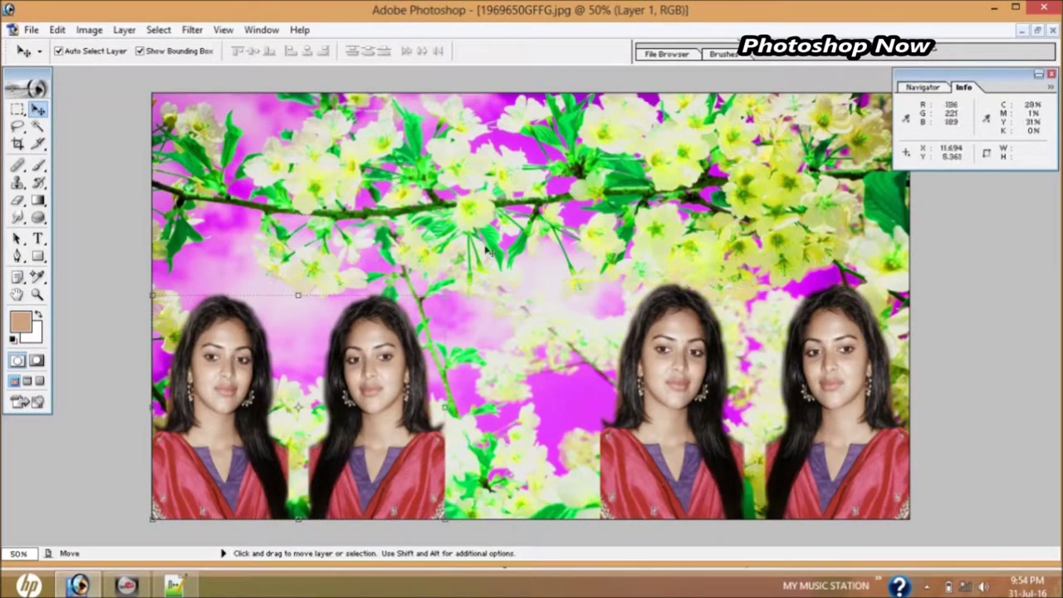
pyautogui.click(392, 207)
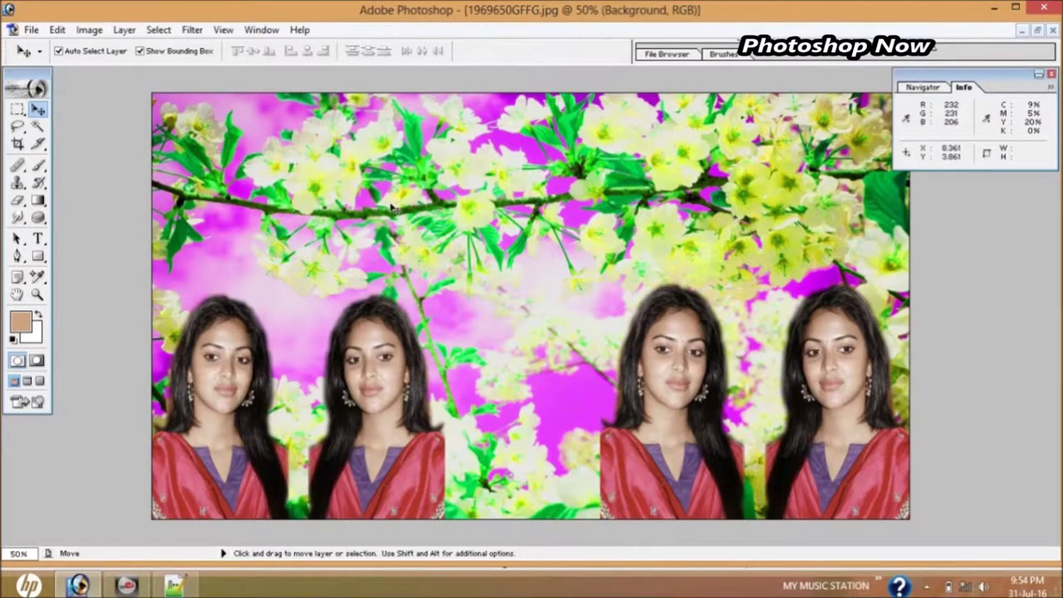
# - Shift the Background layer's hue by +17 with Hue/Saturation, turning magenta pinker
pyautogui.rightClick(391, 207)
pyautogui.click(402, 214)
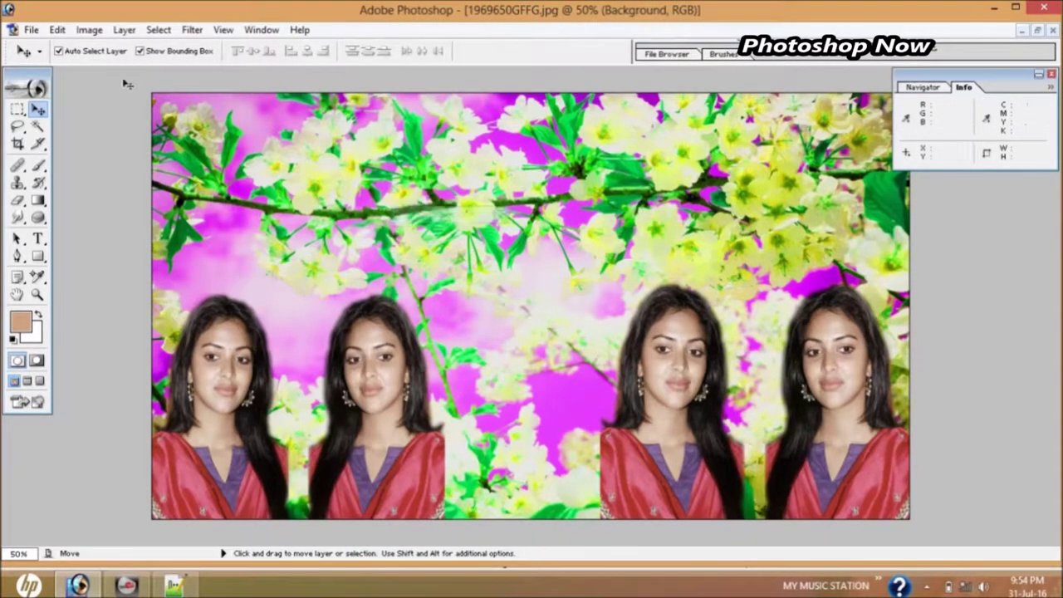
pyautogui.click(90, 29)
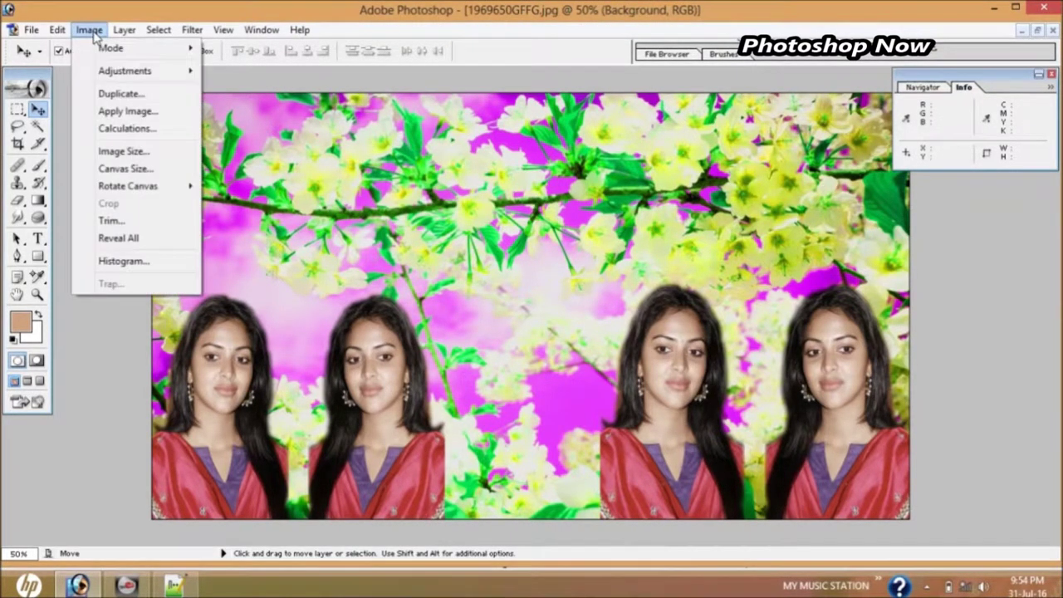
pyautogui.moveTo(125, 70)
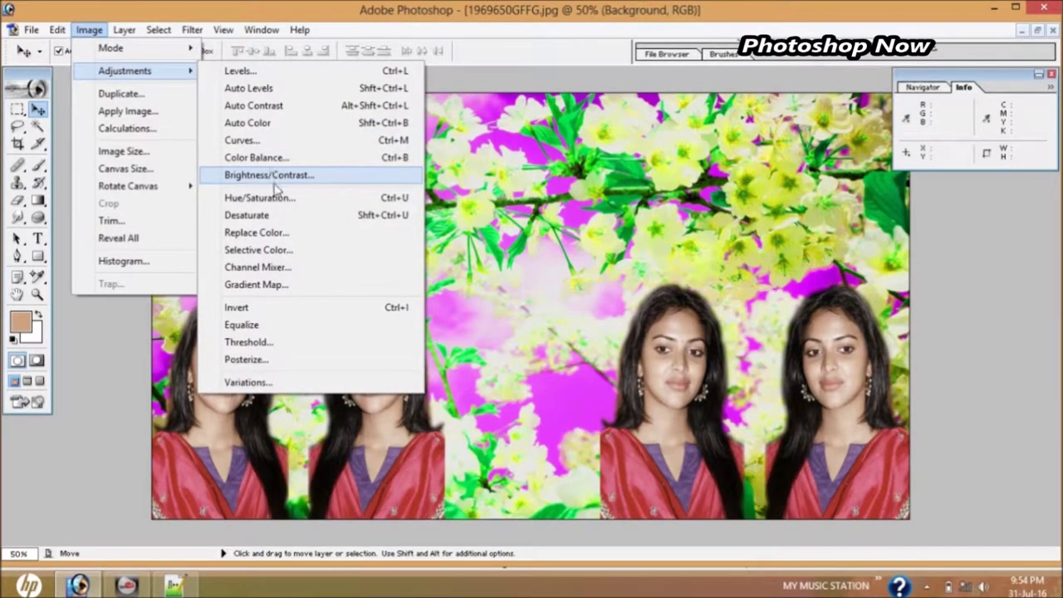
pyautogui.click(280, 198)
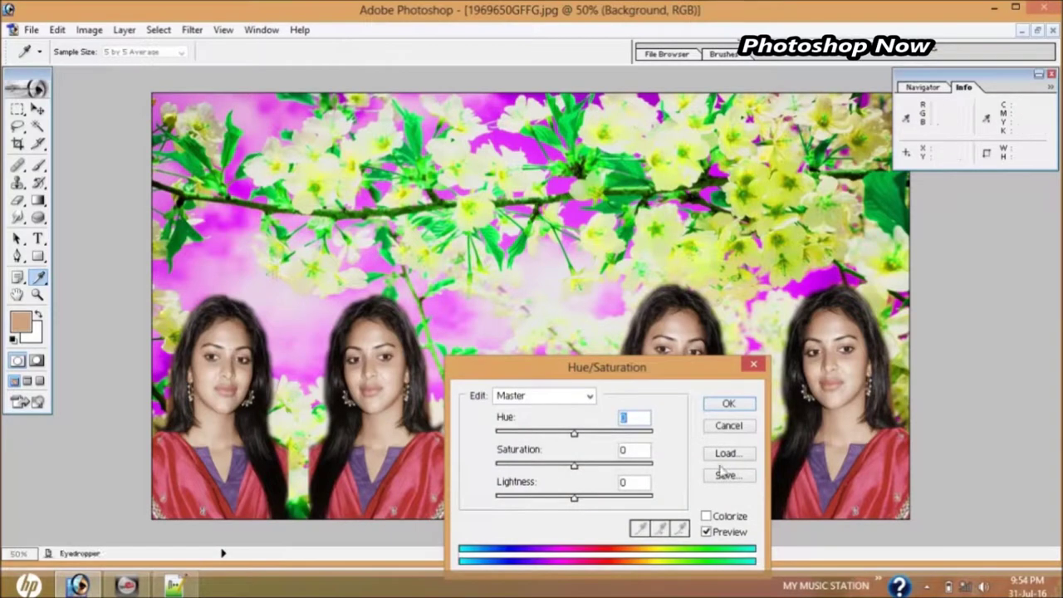
pyautogui.moveTo(574, 433); pyautogui.dragTo(589, 433)
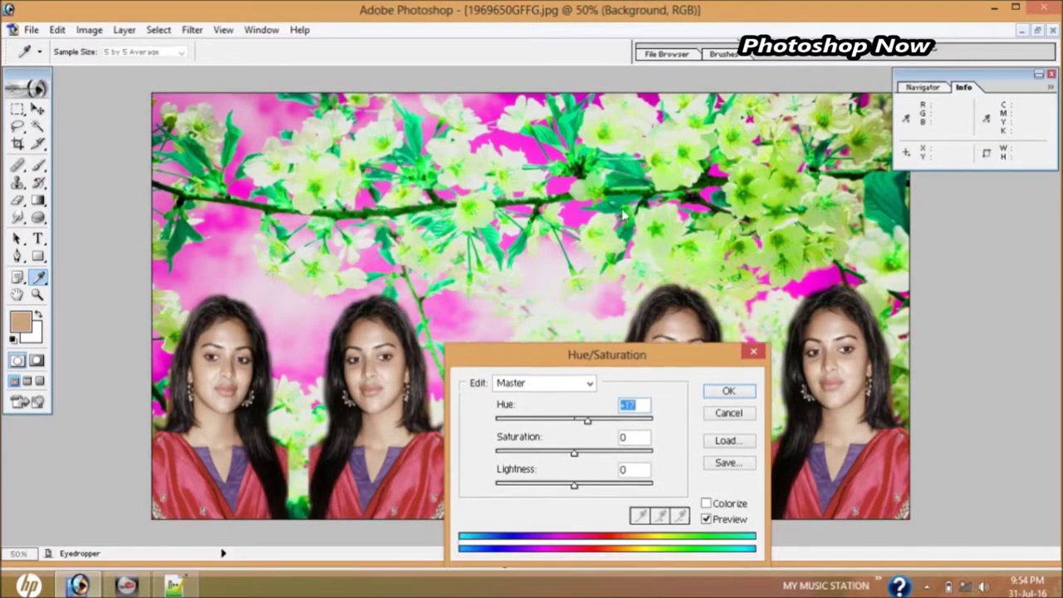
pyautogui.moveTo(640, 366); pyautogui.dragTo(604, 140)
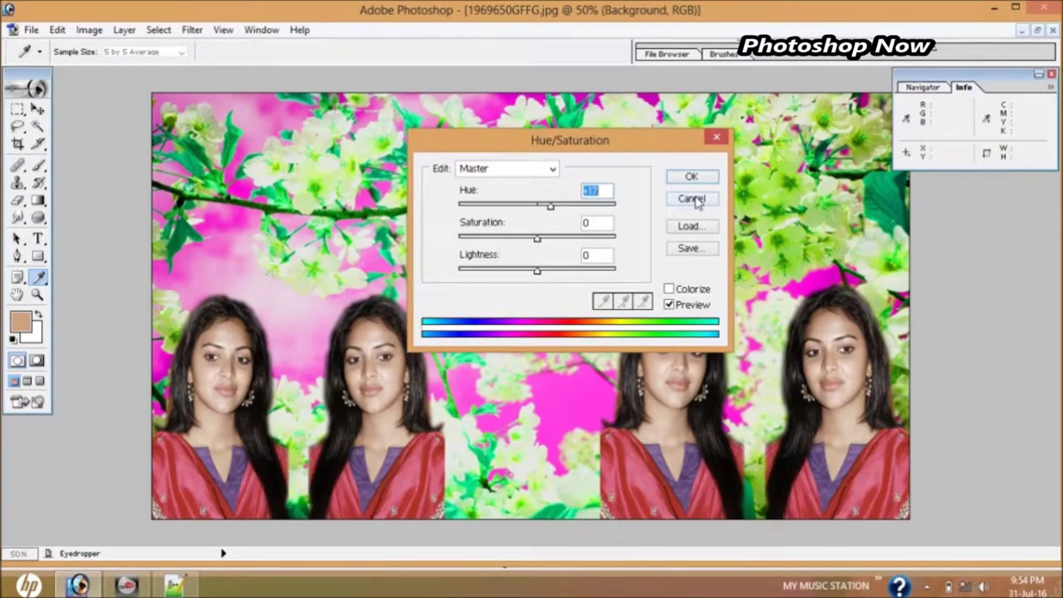
pyautogui.click(692, 178)
pyautogui.press('v')
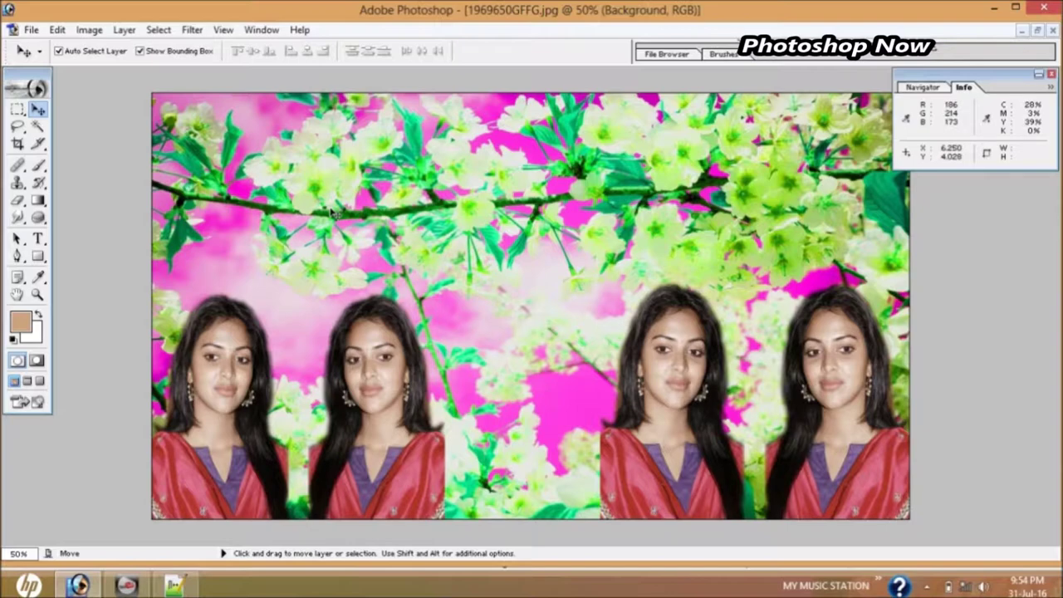
# - Save a maximum-quality JPEG copy of the composite to the Desktop under the name 'ghghg'
pyautogui.hotkey('ctrl', 'shift', 's')
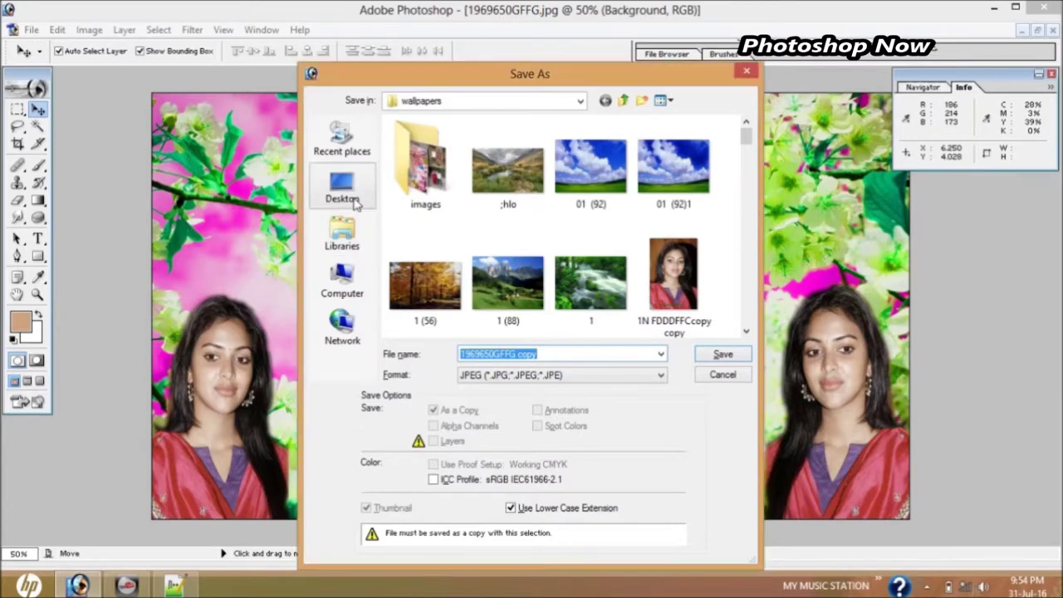
pyautogui.click(343, 190)
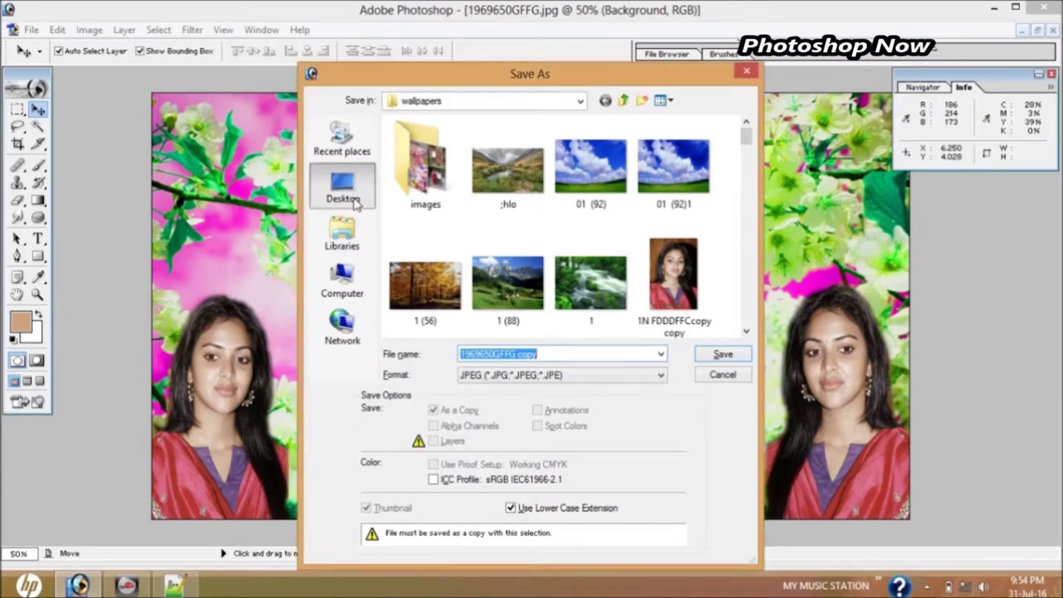
pyautogui.click(503, 355)
pyautogui.write('ghghg')
pyautogui.press('Return')
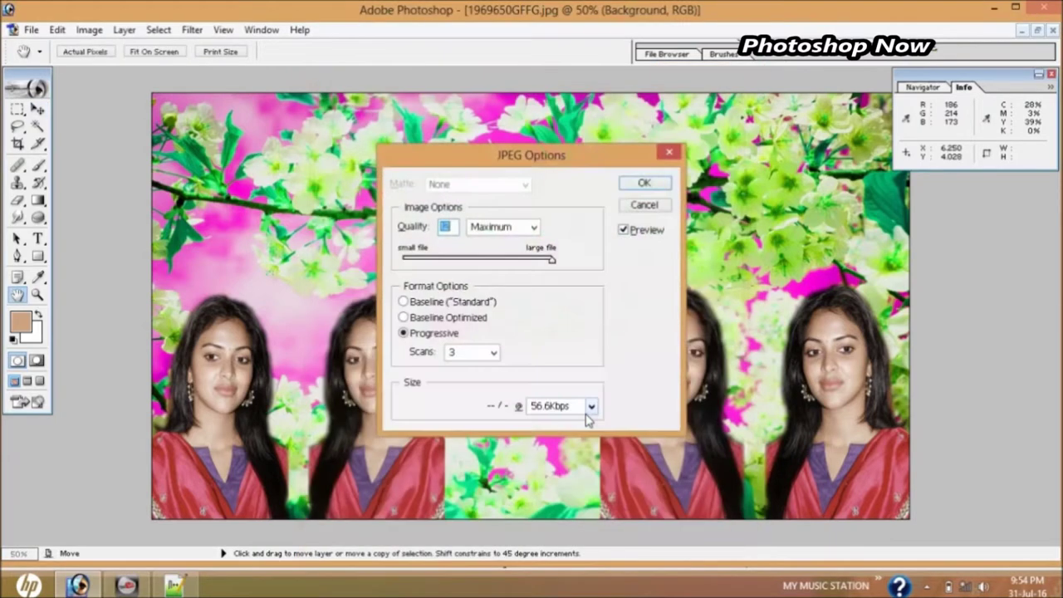
pyautogui.click(644, 182)
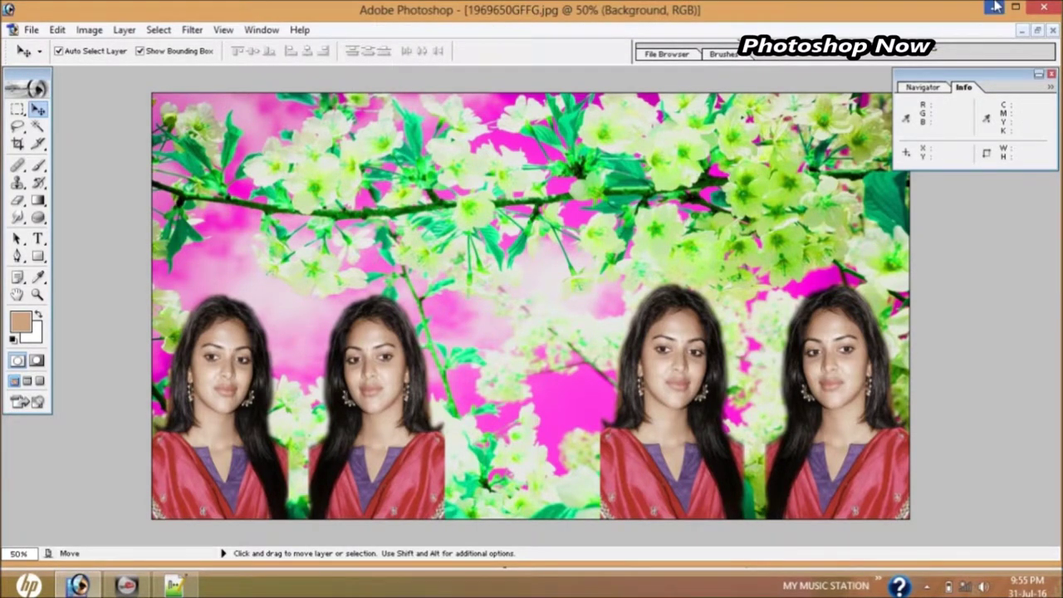
# - Start opening a file and browse into the wallpapers folder's images subfolder
pyautogui.rightClick(544, 169)
pyautogui.click(568, 177)
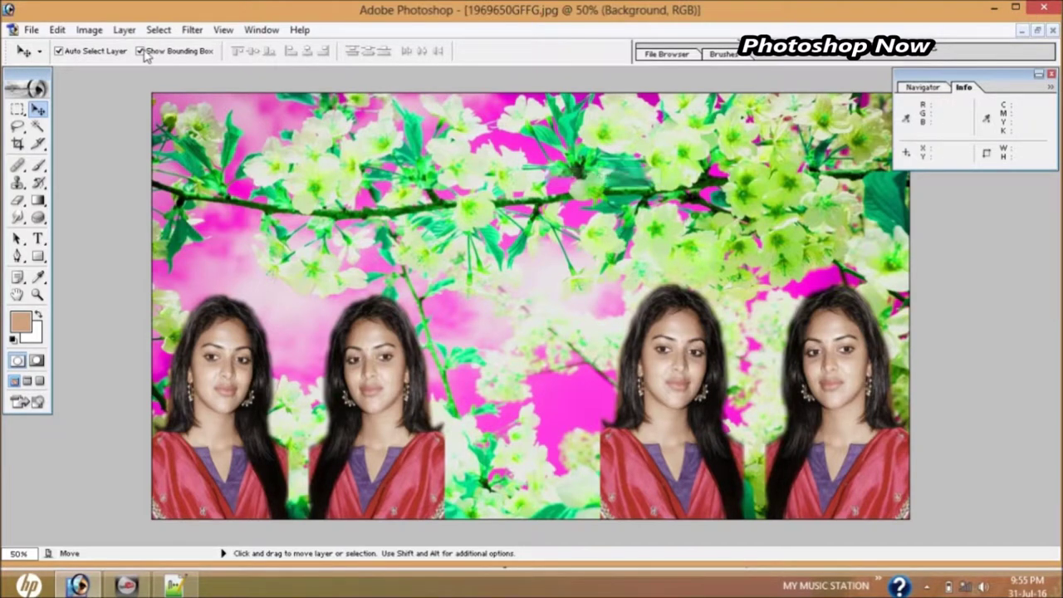
pyautogui.click(31, 30)
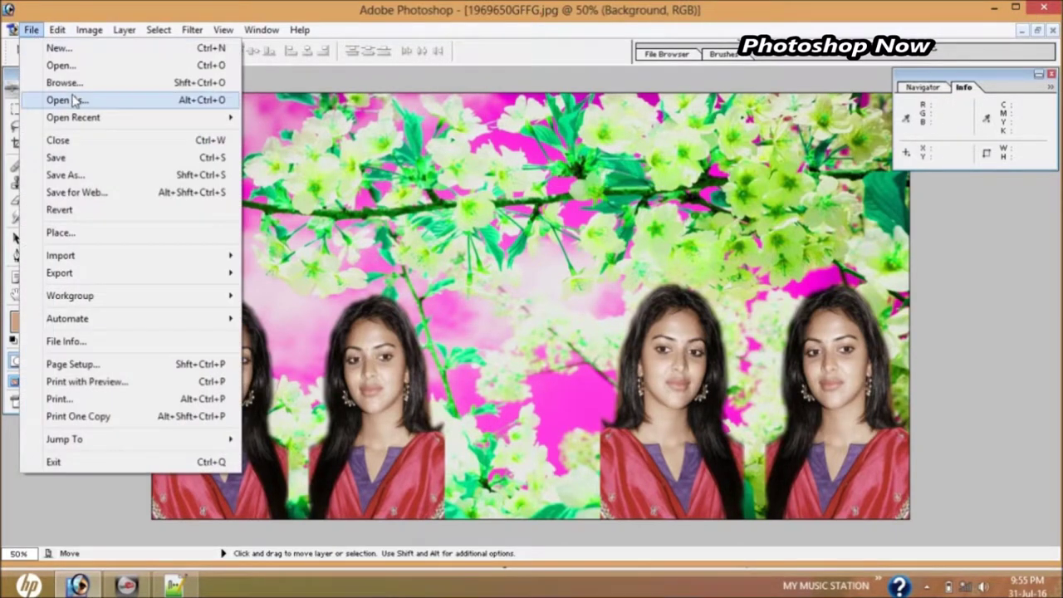
pyautogui.click(85, 65)
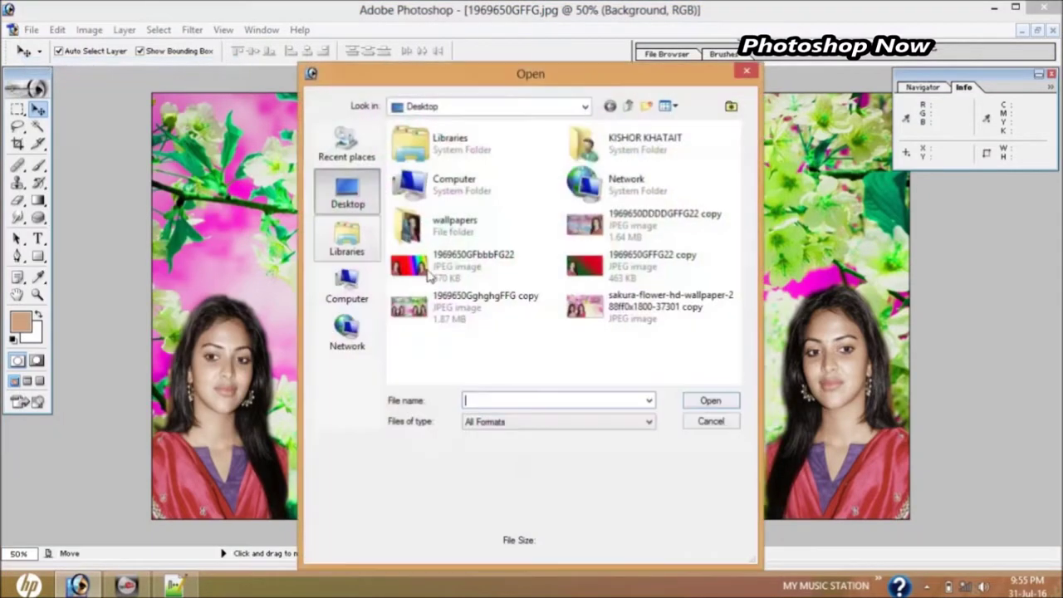
pyautogui.doubleClick(456, 223)
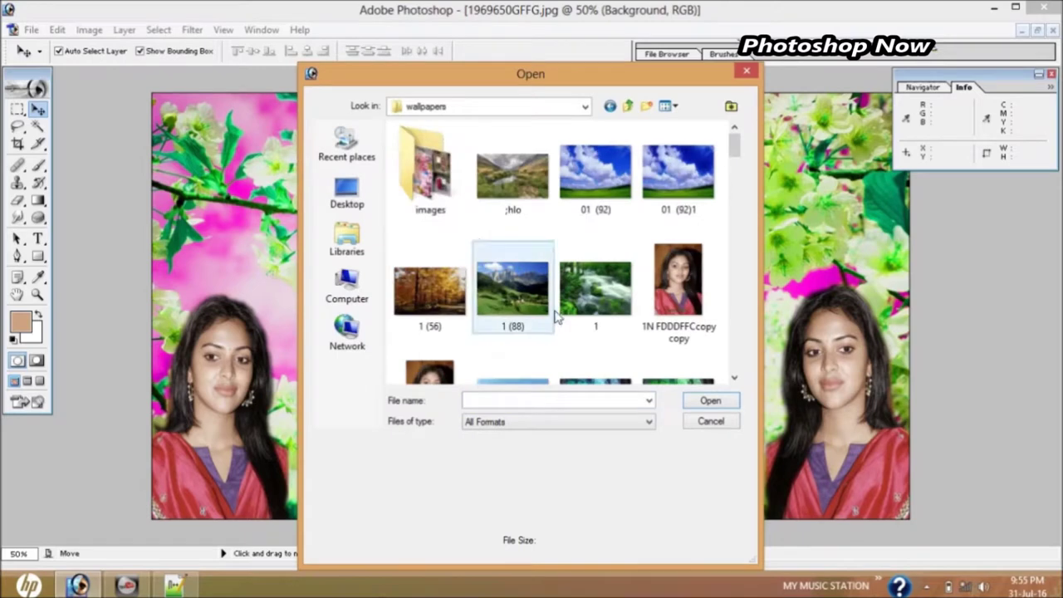
pyautogui.doubleClick(461, 201)
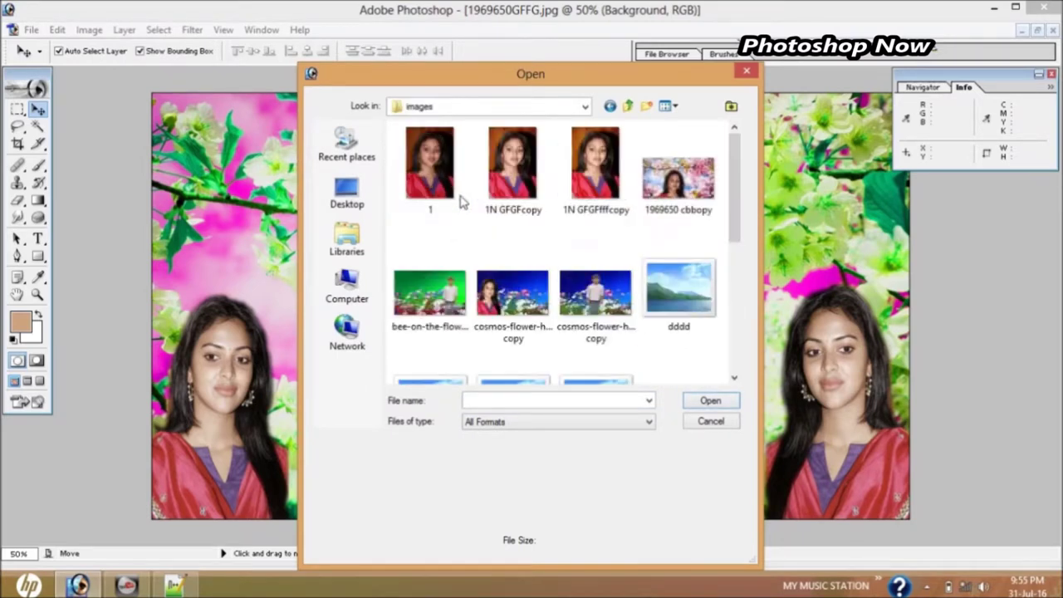
# - Return to the wallpapers folder, scroll down, and open the 1960592 Poké Ball wallpaper
pyautogui.click(734, 378)
pyautogui.click(735, 379)
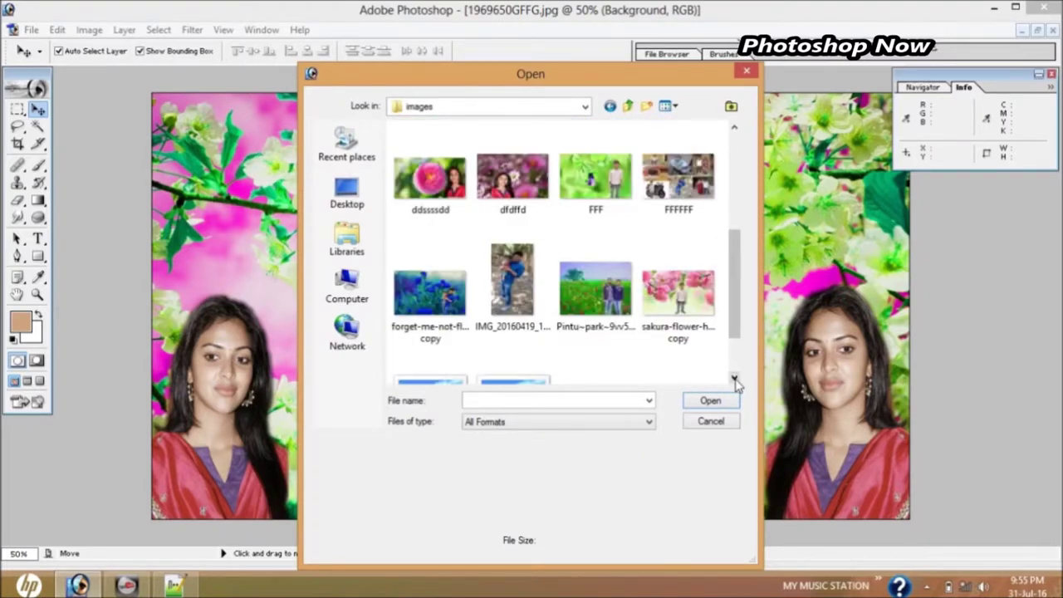
pyautogui.click(735, 379)
pyautogui.click(735, 379)
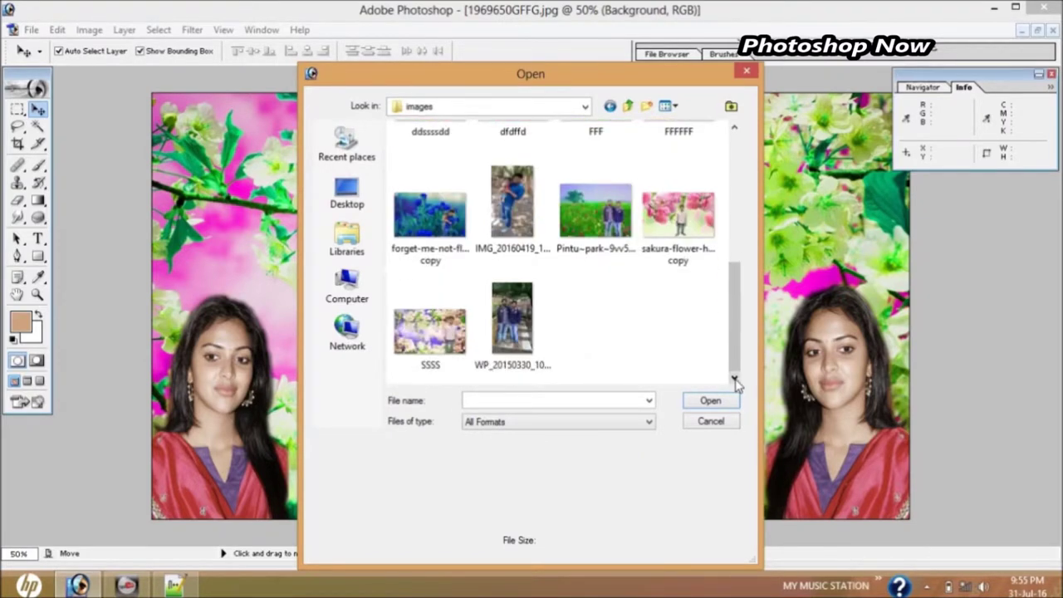
pyautogui.click(629, 106)
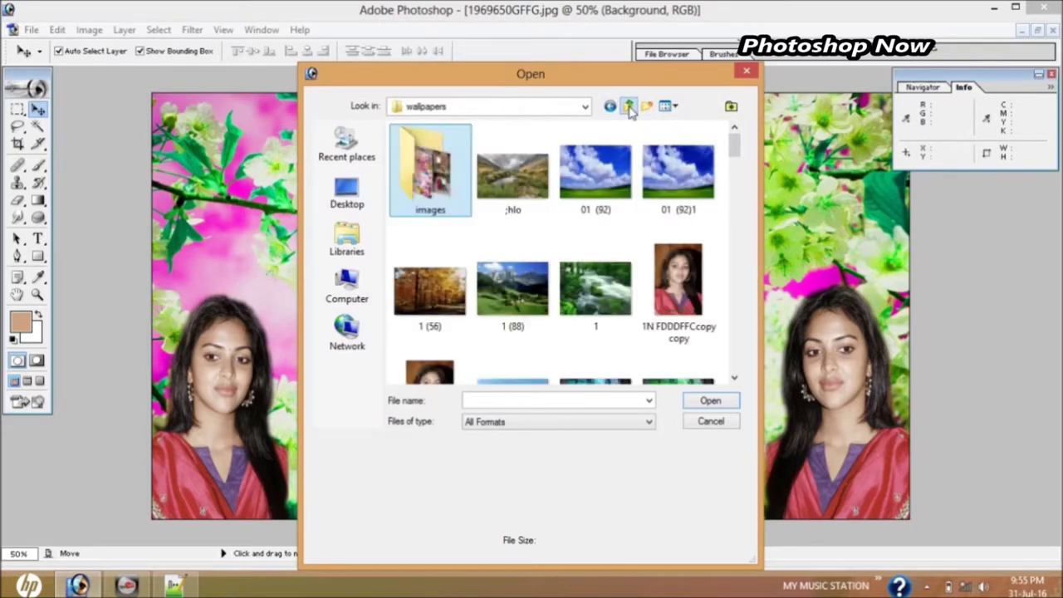
pyautogui.click(734, 378)
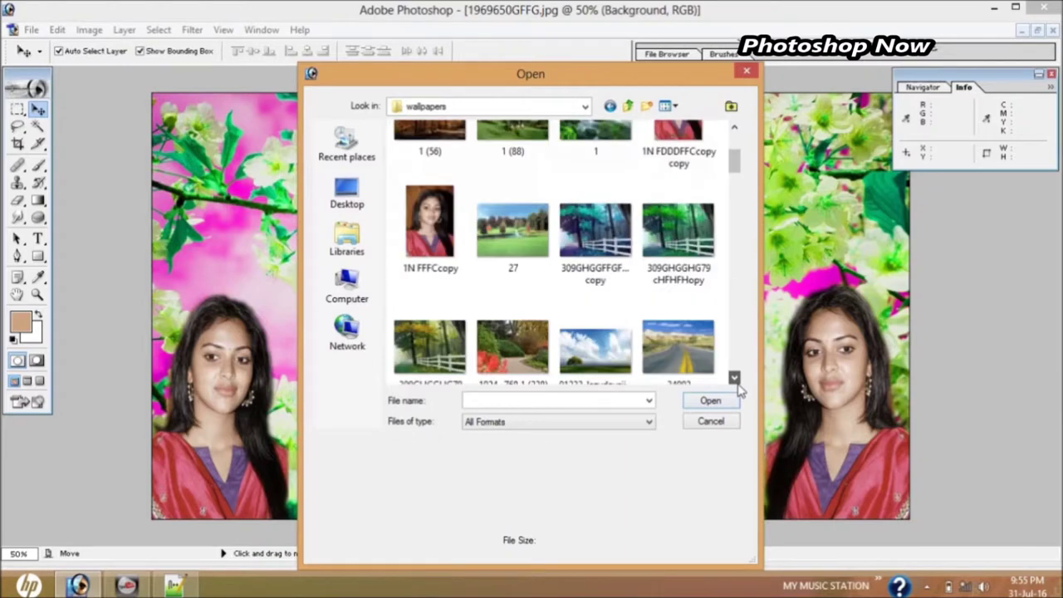
pyautogui.click(735, 380)
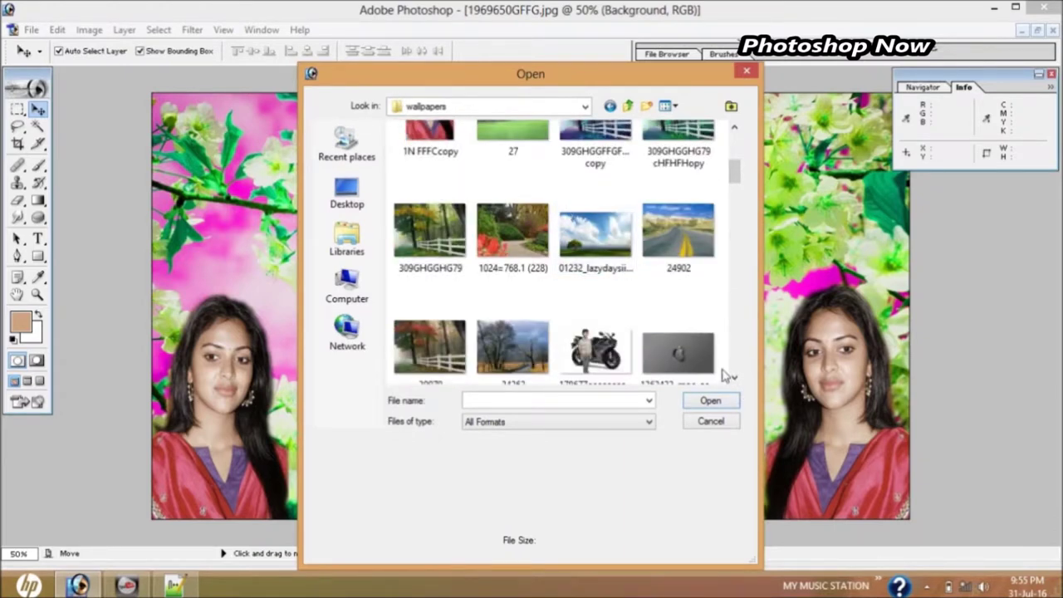
pyautogui.click(735, 379)
pyautogui.click(735, 380)
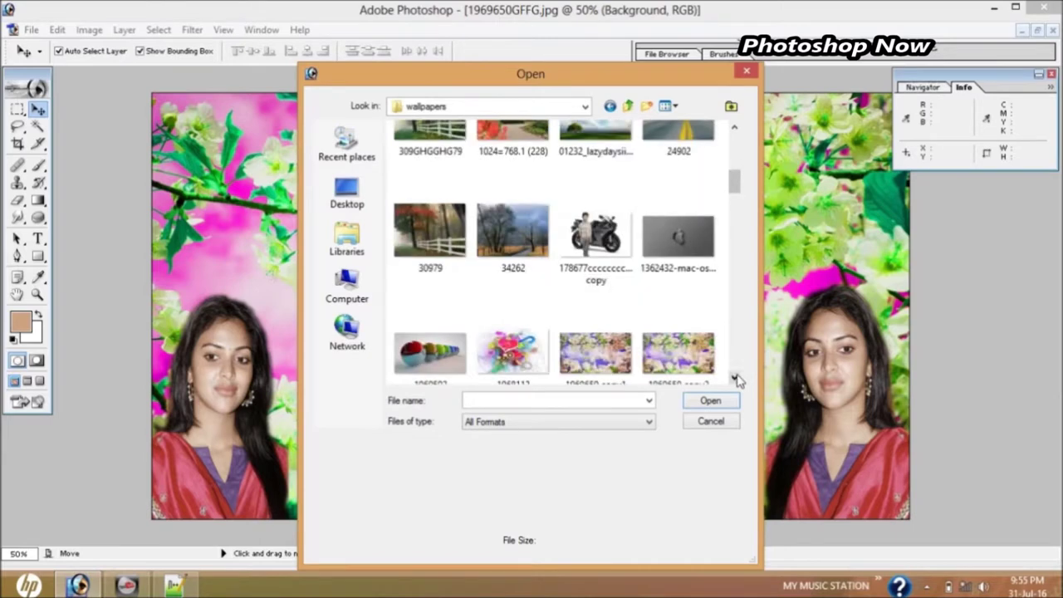
pyautogui.click(736, 380)
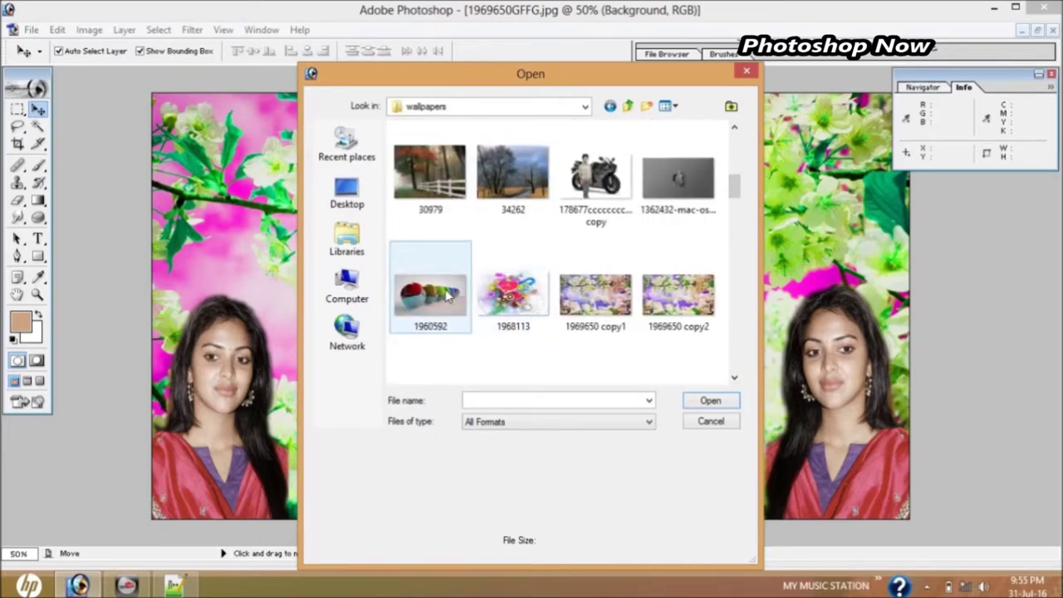
pyautogui.doubleClick(449, 295)
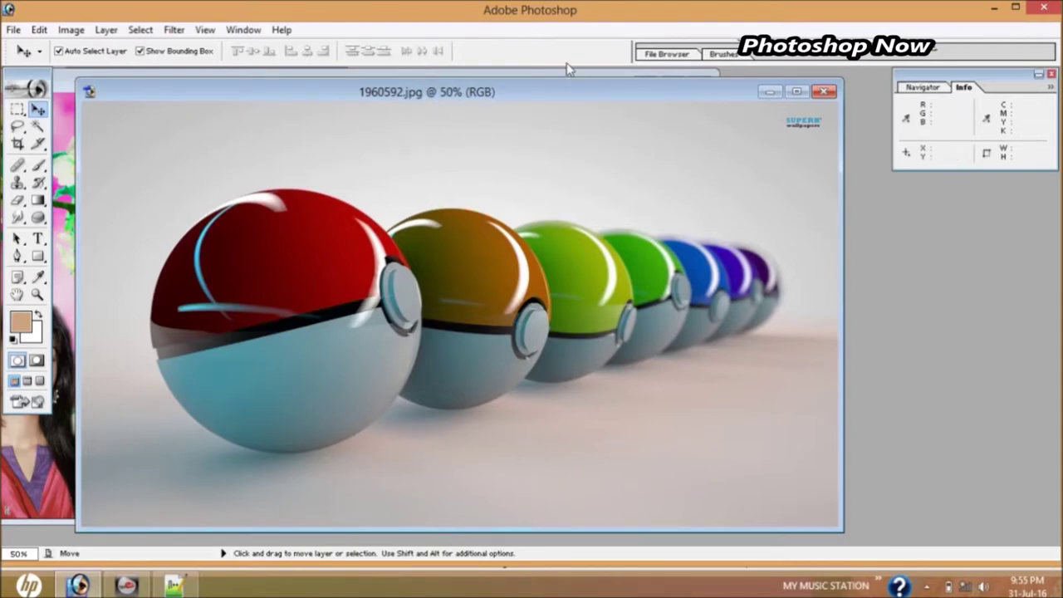
# - Copy the Poké Ball wallpaper into the portrait composite as a new layer
pyautogui.moveTo(479, 91); pyautogui.dragTo(777, 85)
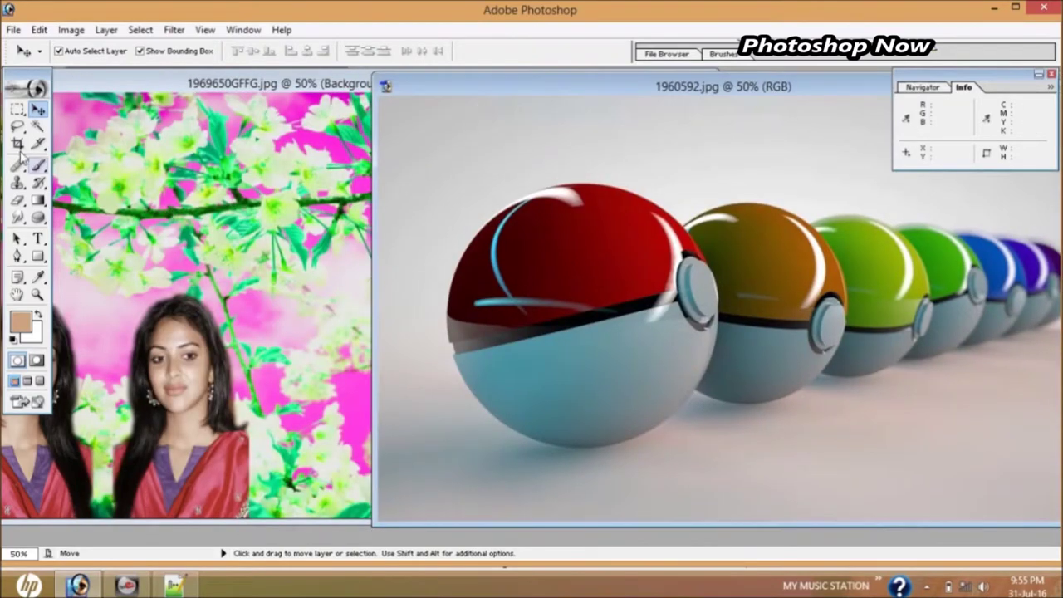
pyautogui.moveTo(599, 290); pyautogui.dragTo(234, 301)
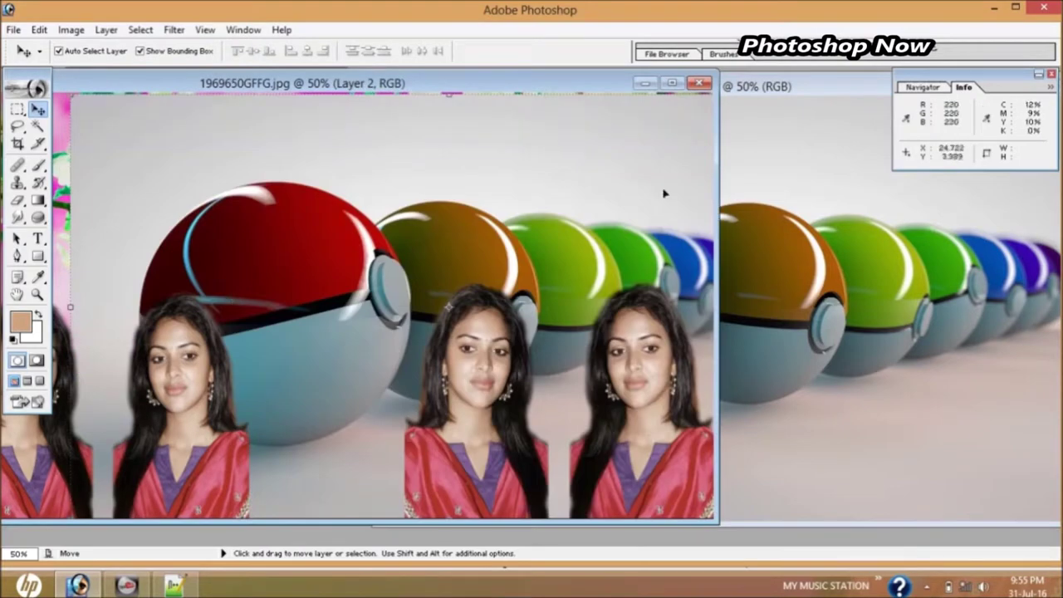
pyautogui.click(672, 83)
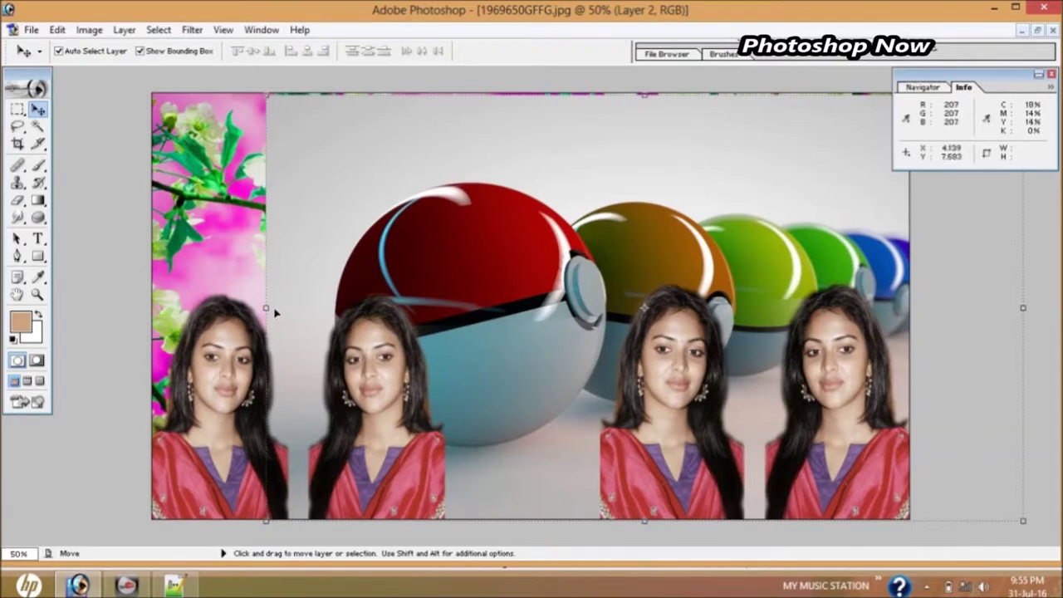
# - Resize the Poké Ball layer to 100% width so it fills the canvas
pyautogui.moveTo(266, 307); pyautogui.dragTo(161, 294)
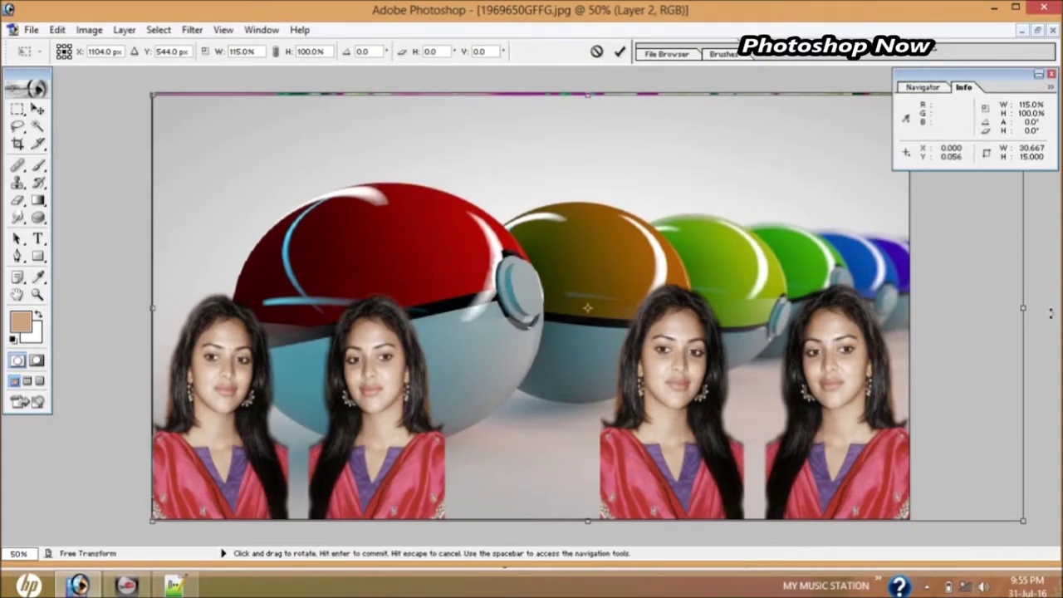
pyautogui.moveTo(1024, 315); pyautogui.dragTo(897, 314)
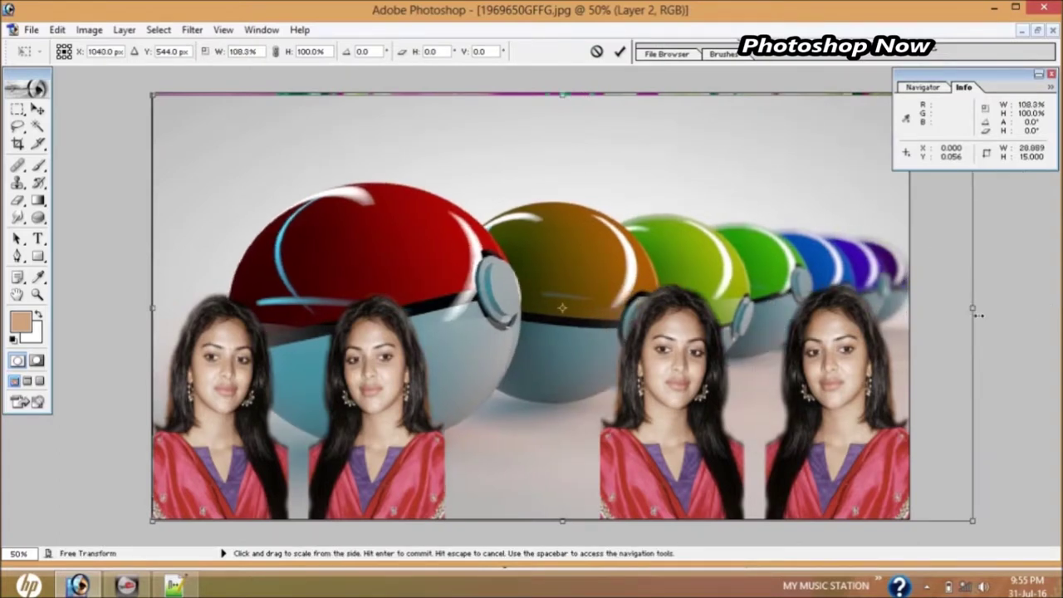
pyautogui.moveTo(897, 318); pyautogui.dragTo(911, 318)
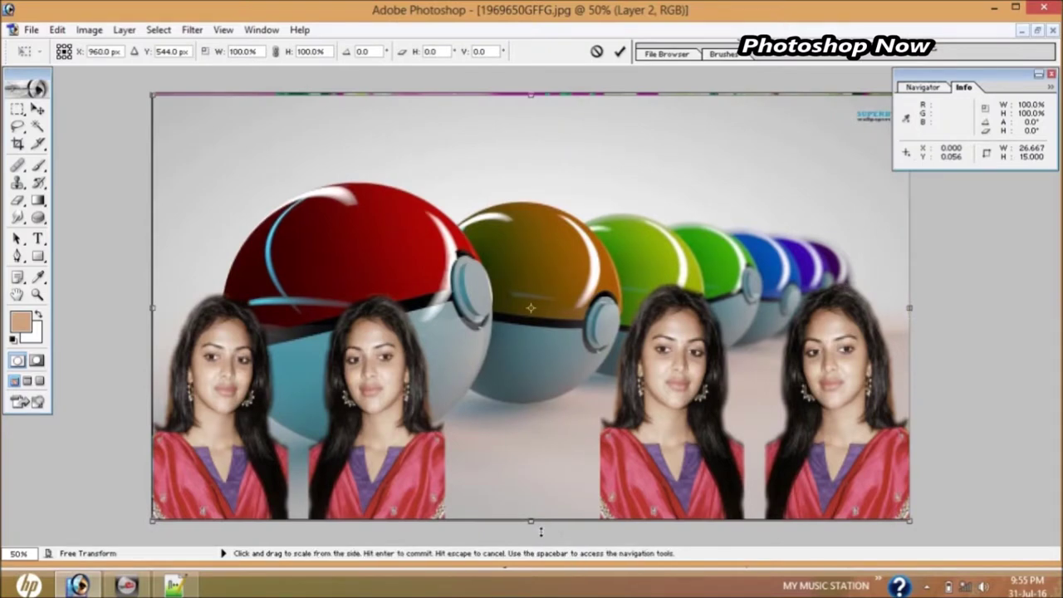
pyautogui.moveTo(536, 526); pyautogui.dragTo(536, 532)
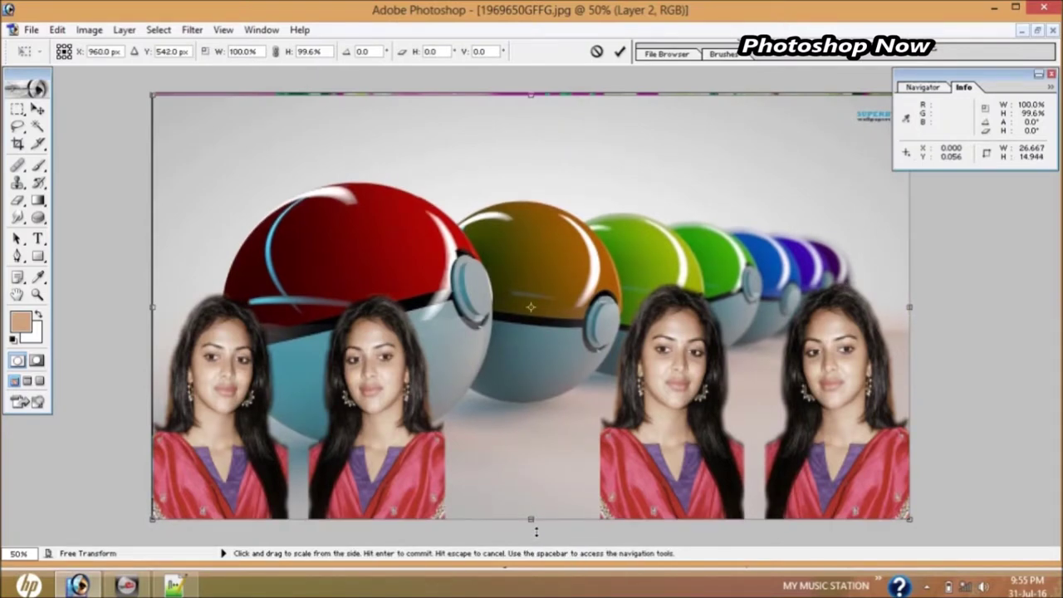
pyautogui.press('Return')
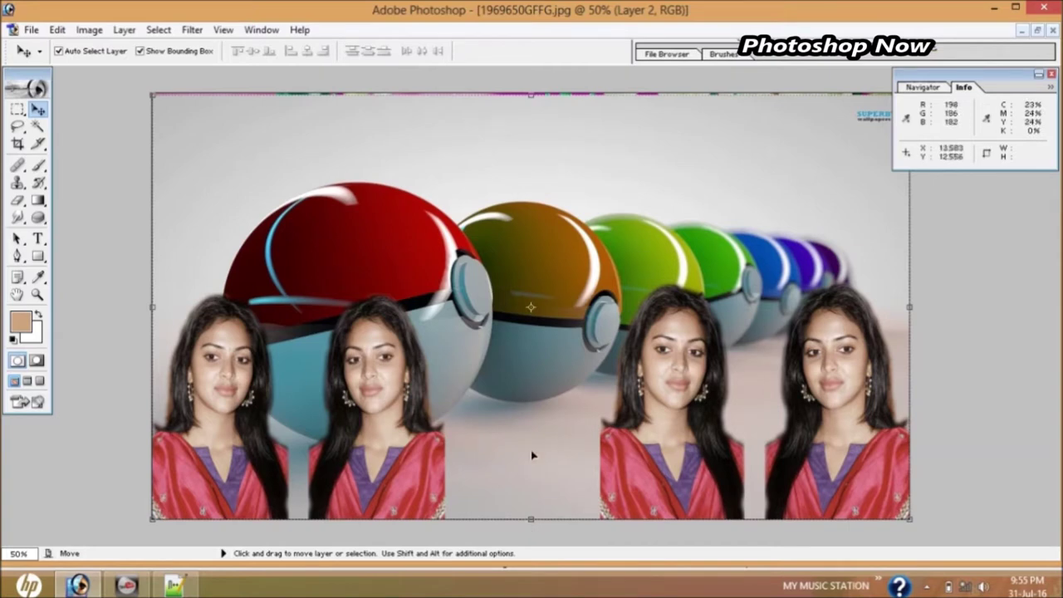
# - Select Layer 1 with the left portraits and apply a Color Balance adjustment to it
pyautogui.click(377, 409)
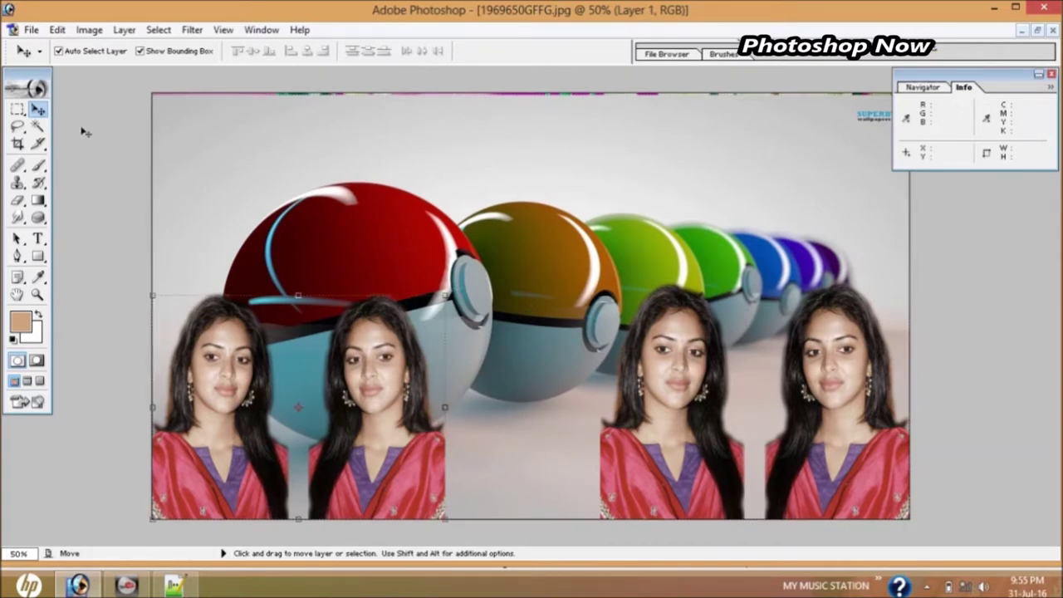
pyautogui.click(83, 31)
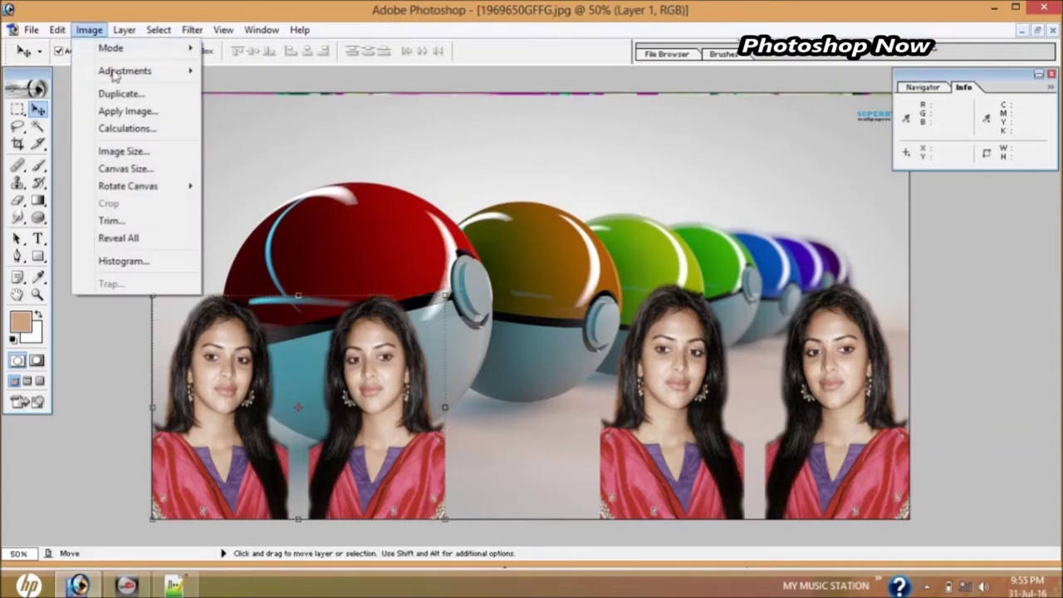
pyautogui.moveTo(125, 71)
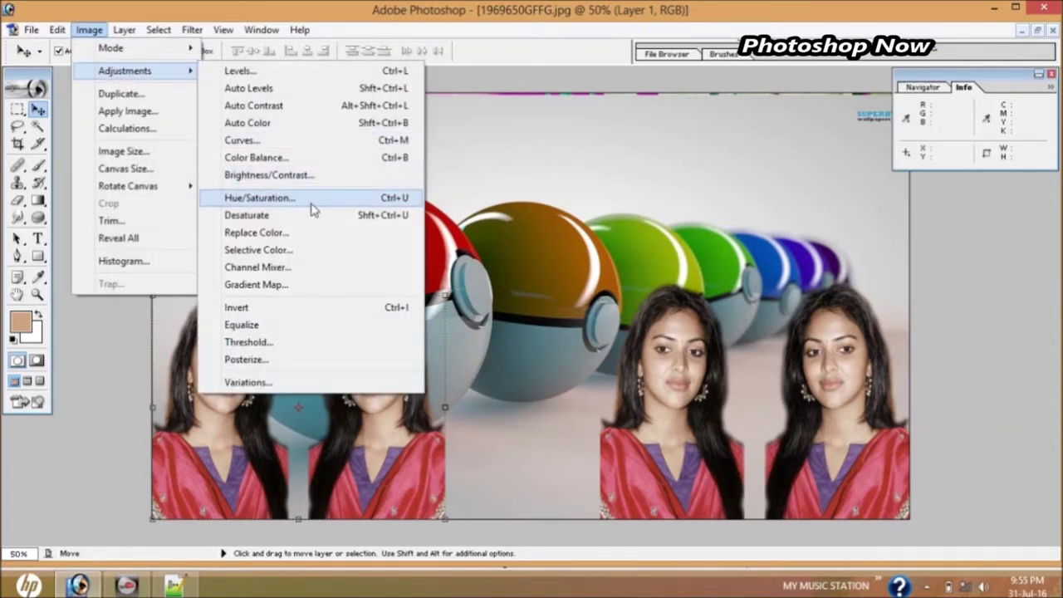
pyautogui.click(338, 157)
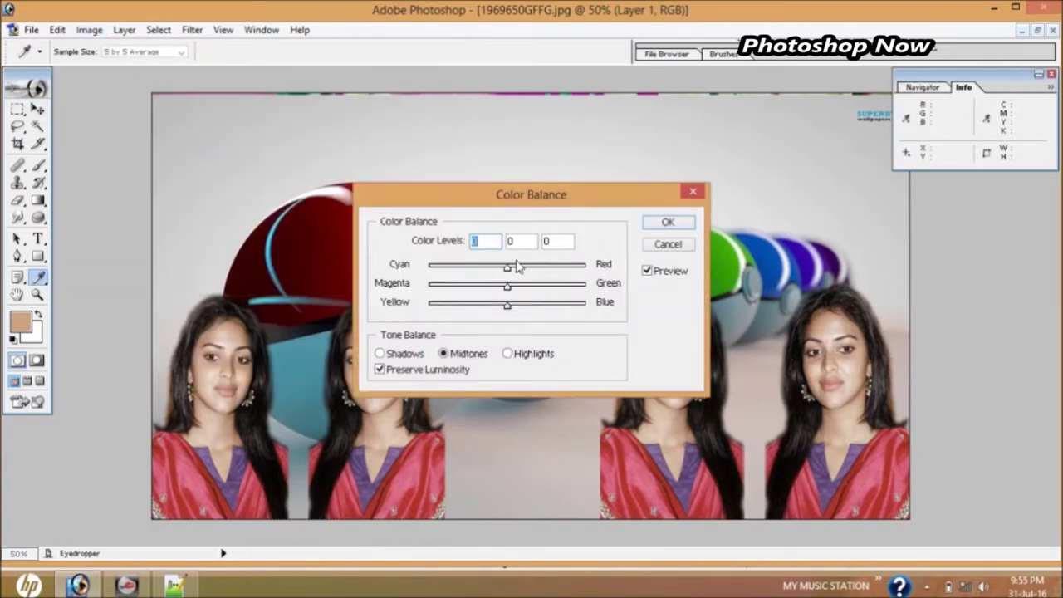
pyautogui.click(665, 223)
pyautogui.press('v')
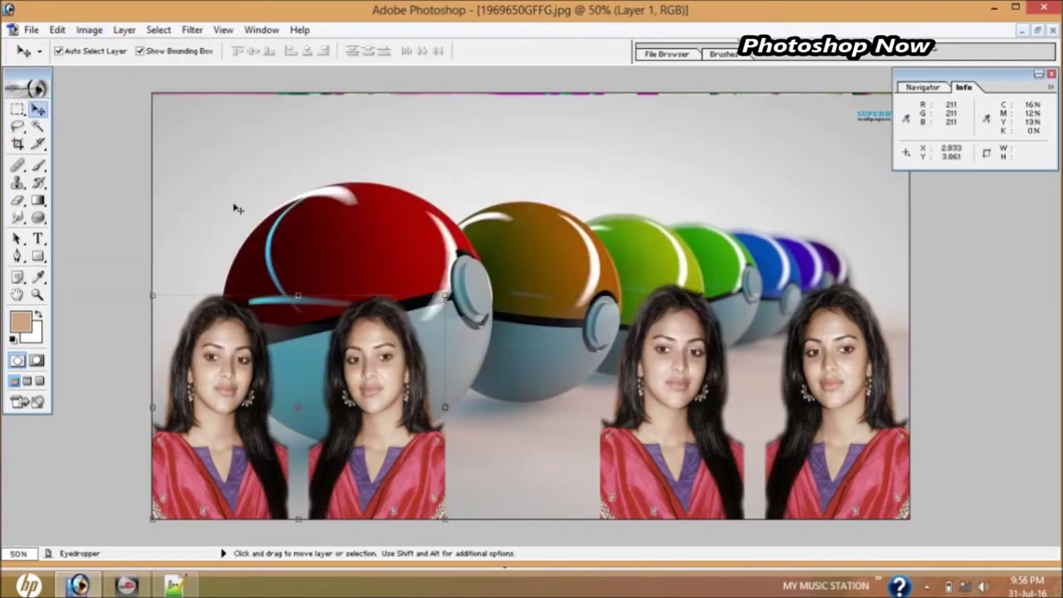
# - Brighten the left pair of portraits on Layer 1 with a raised Curves midpoint
pyautogui.click(90, 32)
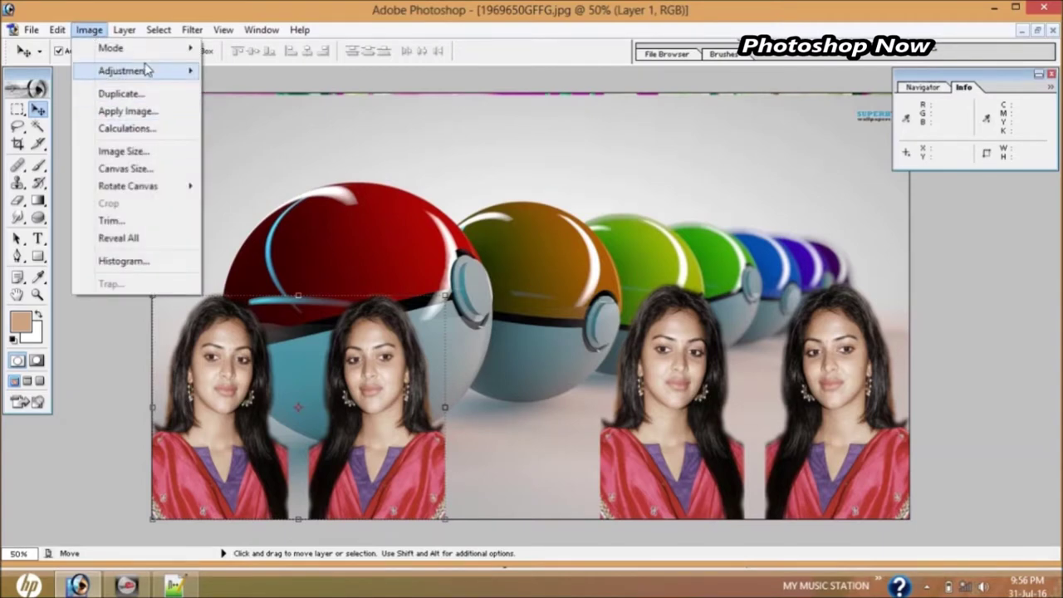
pyautogui.moveTo(124, 71)
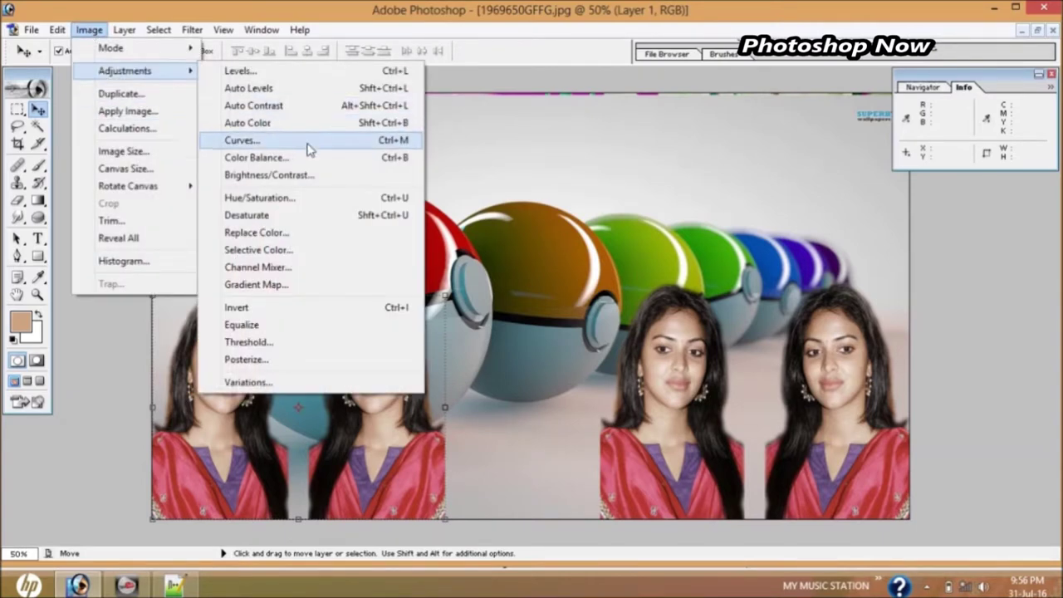
pyautogui.click(308, 143)
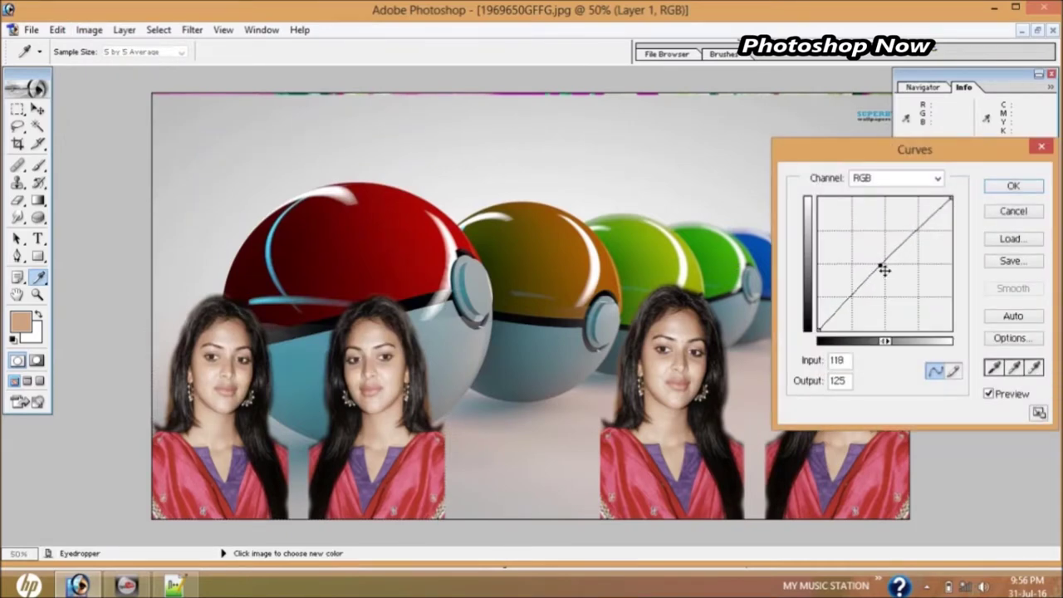
pyautogui.moveTo(883, 267); pyautogui.dragTo(879, 265)
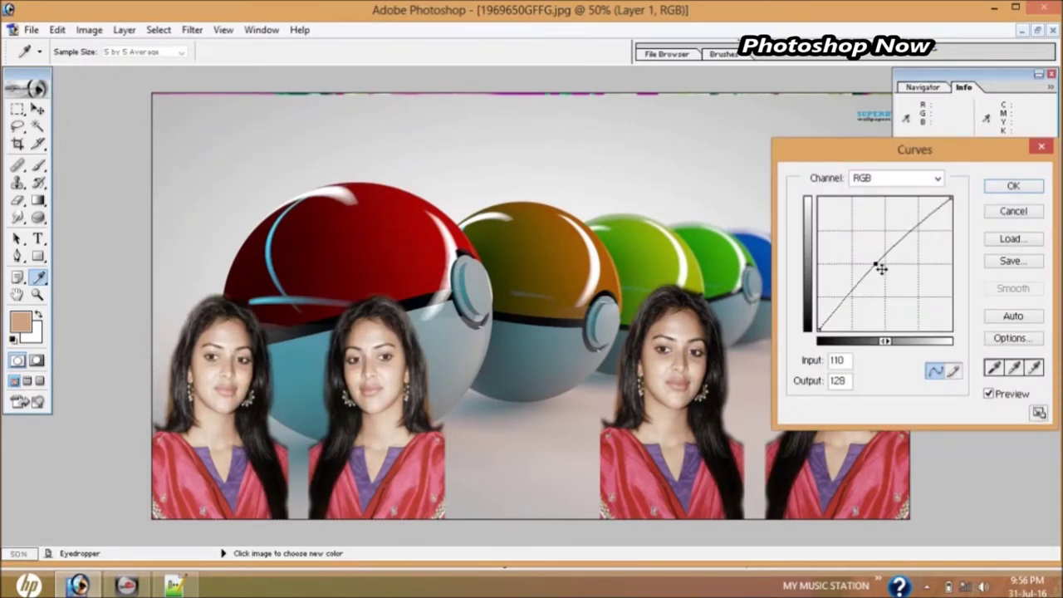
pyautogui.click(1013, 186)
pyautogui.press('v')
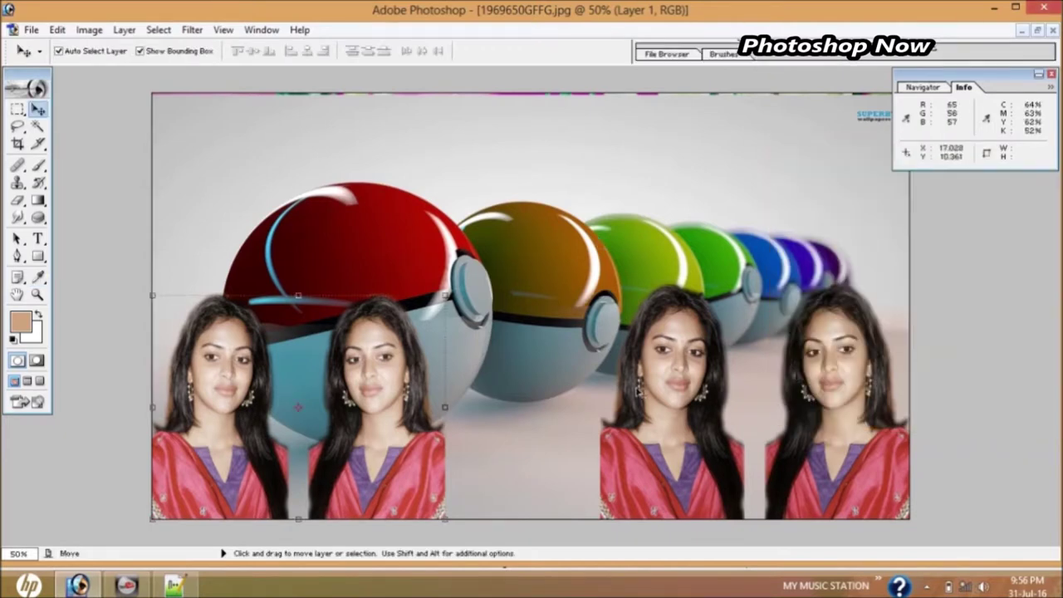
# - Brighten the right pair on Layer 1 copy with Curves, input 116 to output 136
pyautogui.click(737, 382)
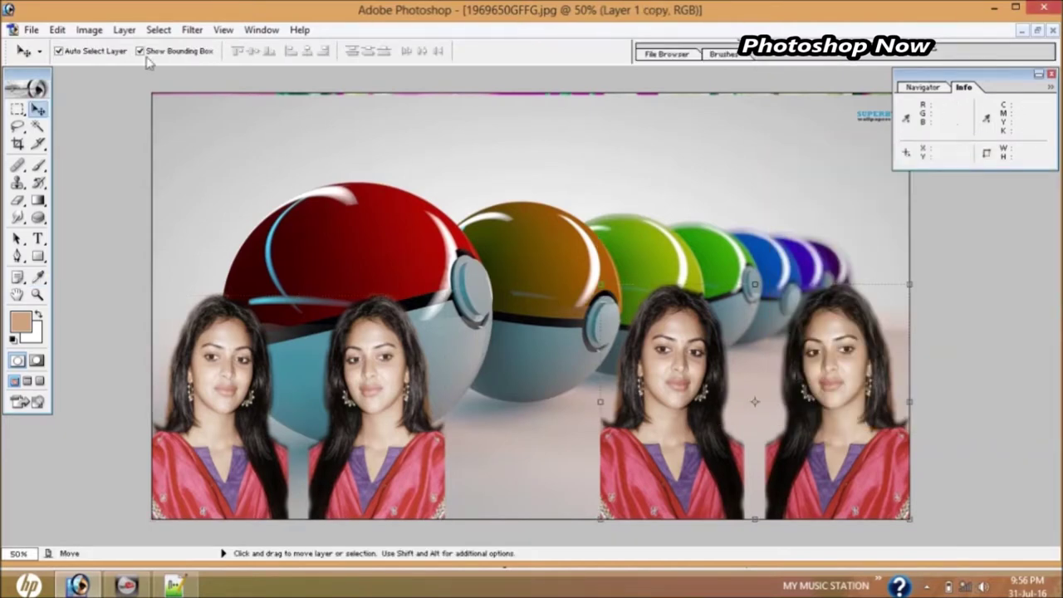
pyautogui.click(89, 30)
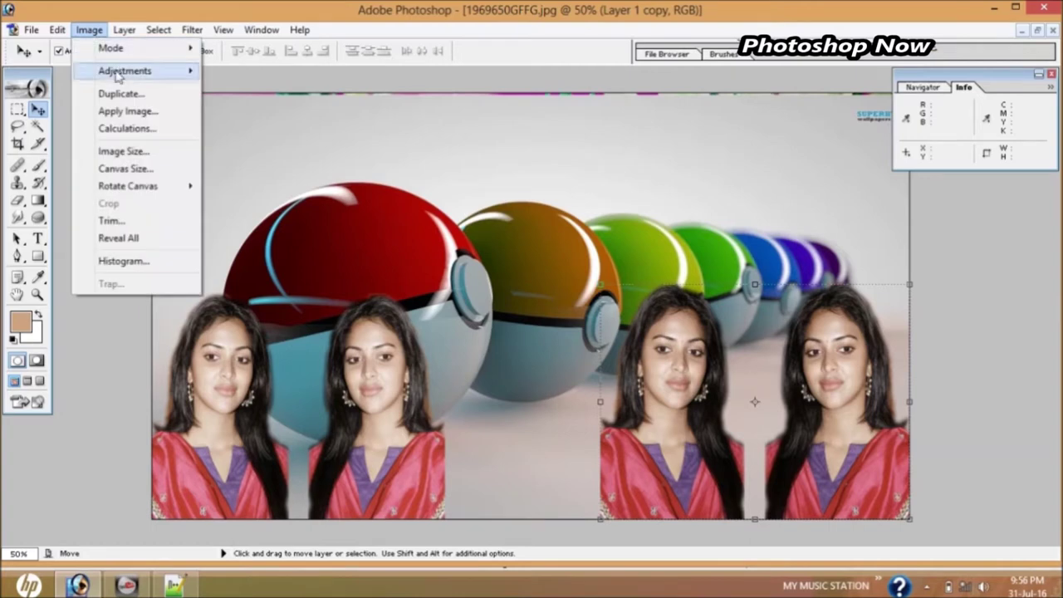
pyautogui.moveTo(125, 70)
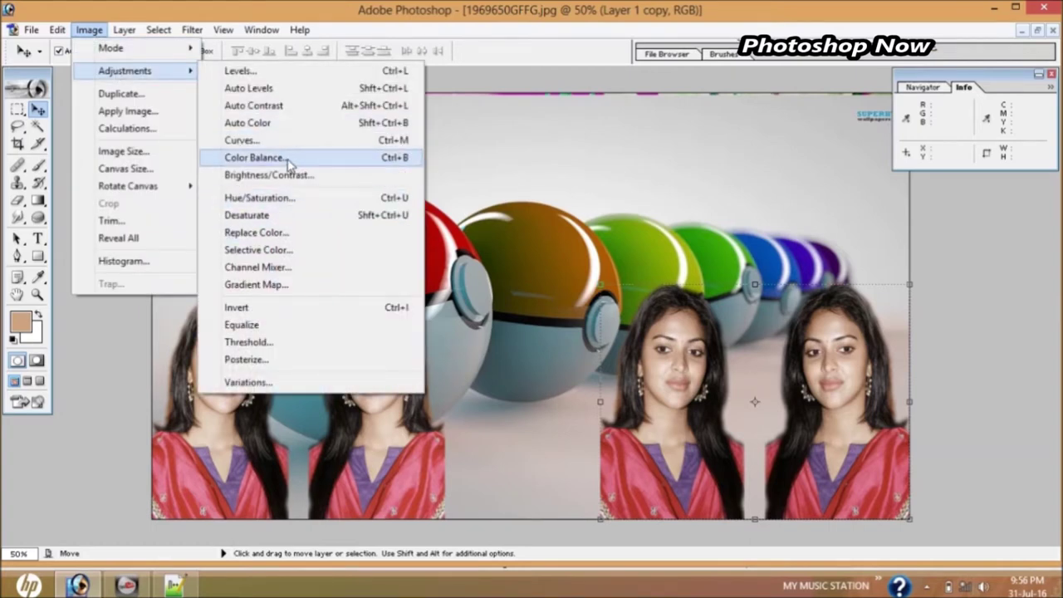
pyautogui.click(280, 141)
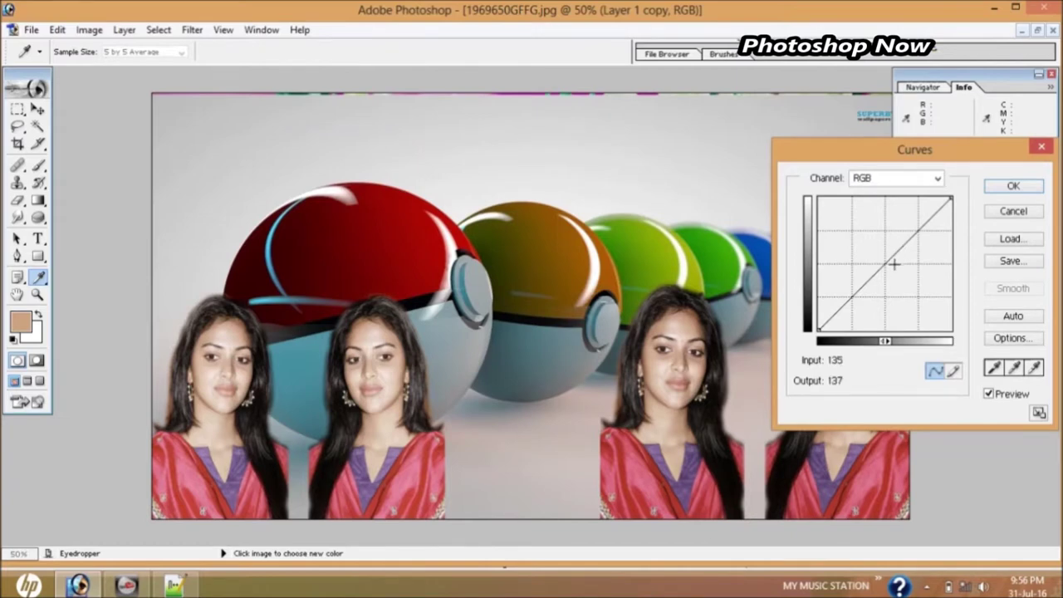
pyautogui.moveTo(886, 261); pyautogui.dragTo(883, 264)
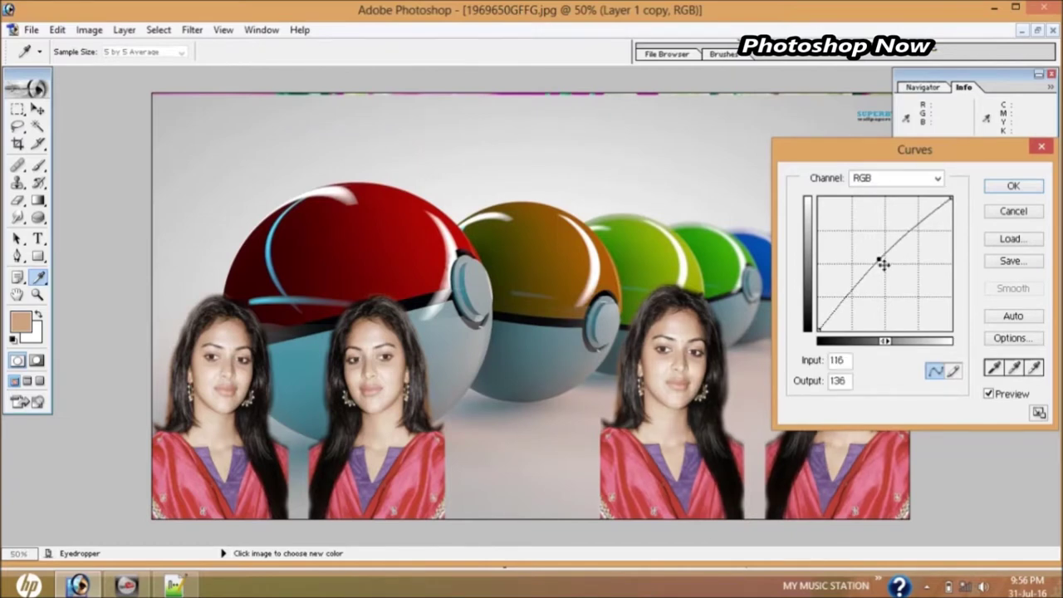
pyautogui.click(1012, 187)
# - Stretch the Layer 2 Poké Ball background to 100.4% height so it reaches the canvas top
pyautogui.press('v')
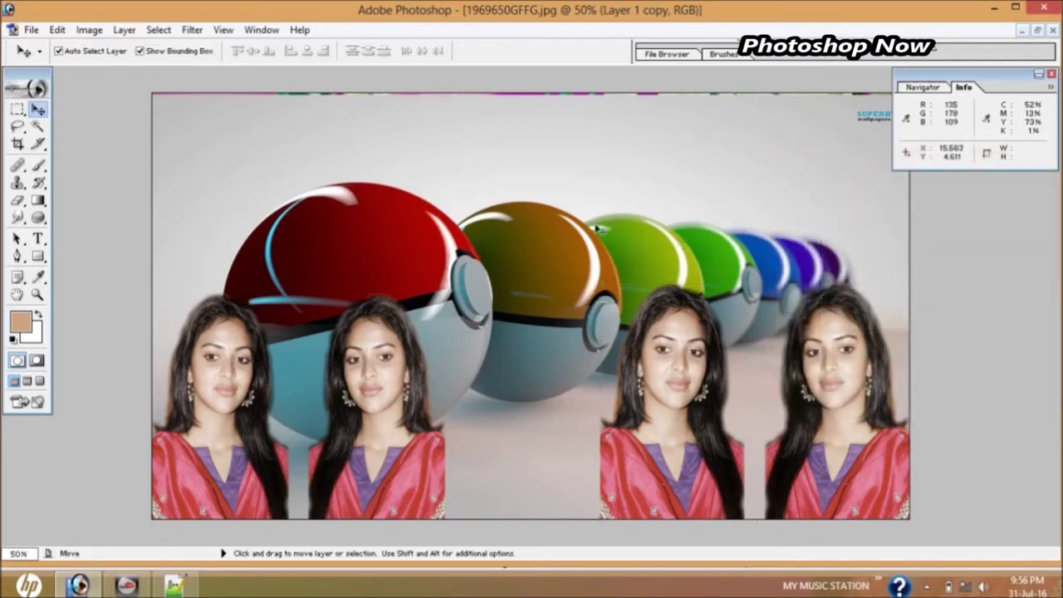
pyautogui.click(600, 228)
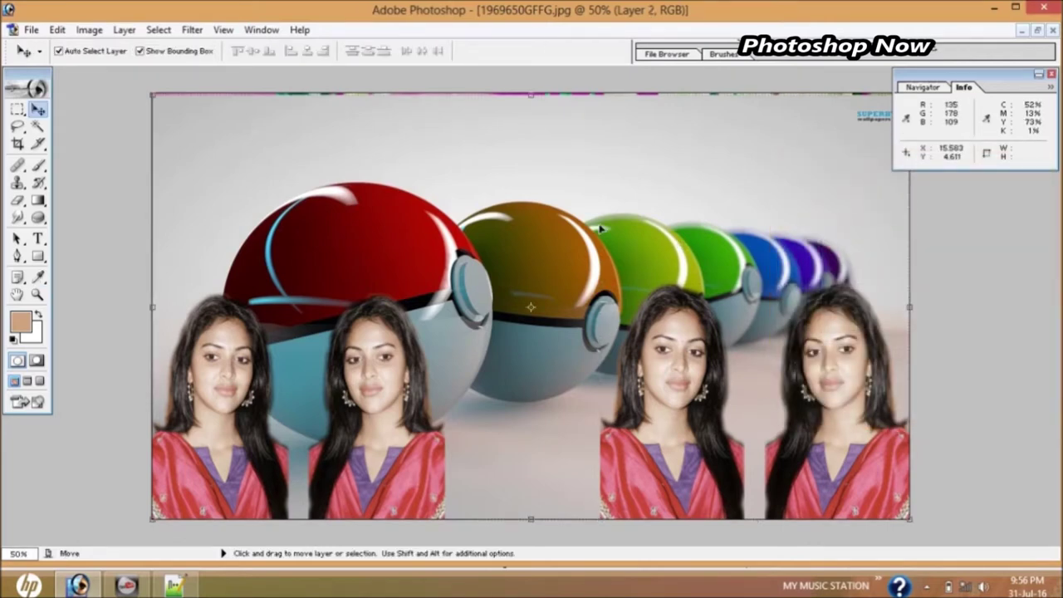
pyautogui.click(535, 97)
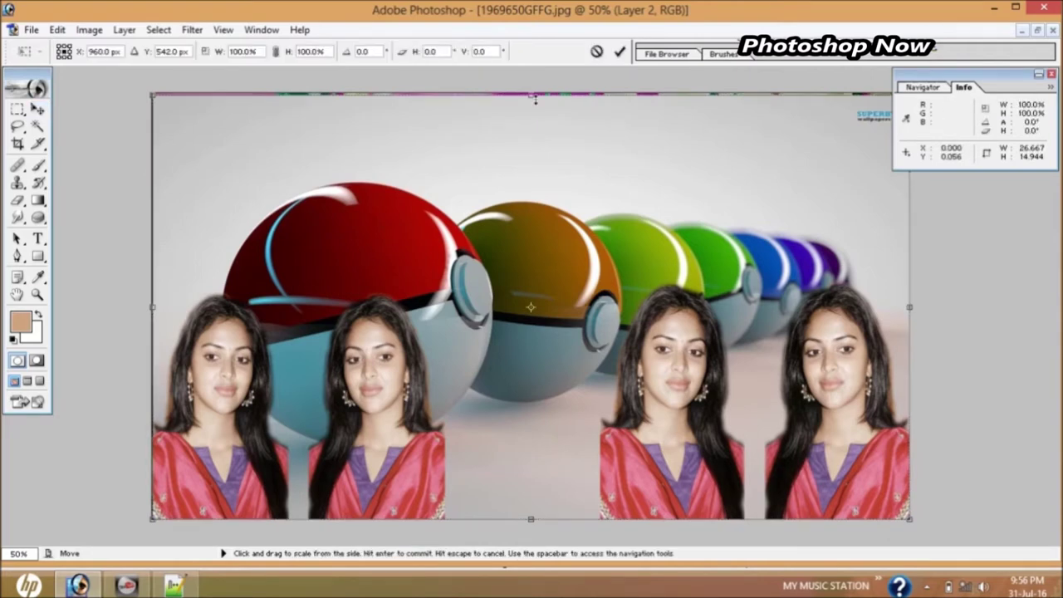
pyautogui.moveTo(534, 98); pyautogui.dragTo(532, 95)
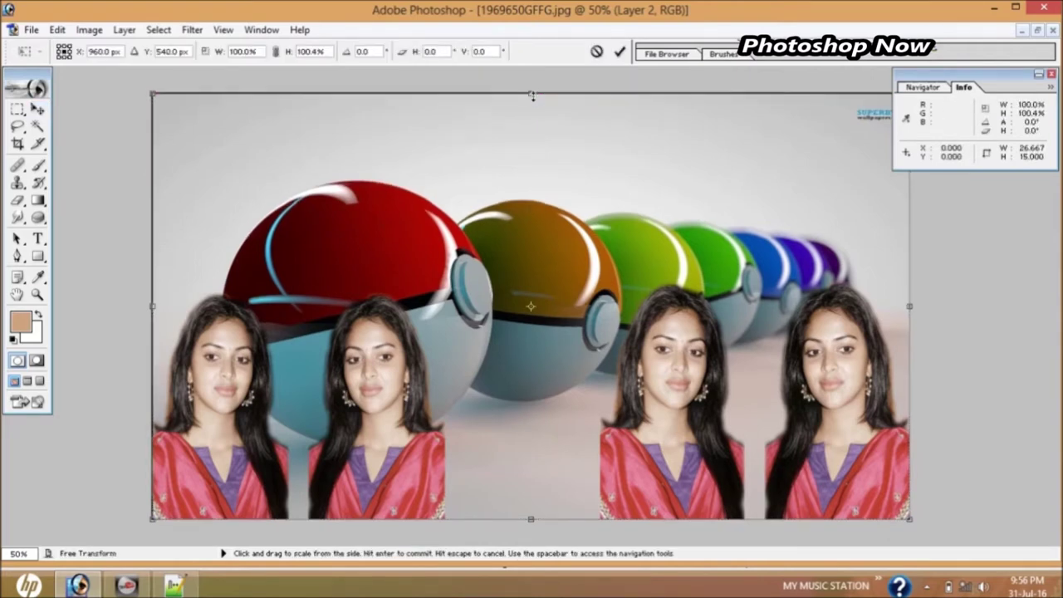
pyautogui.press('Return')
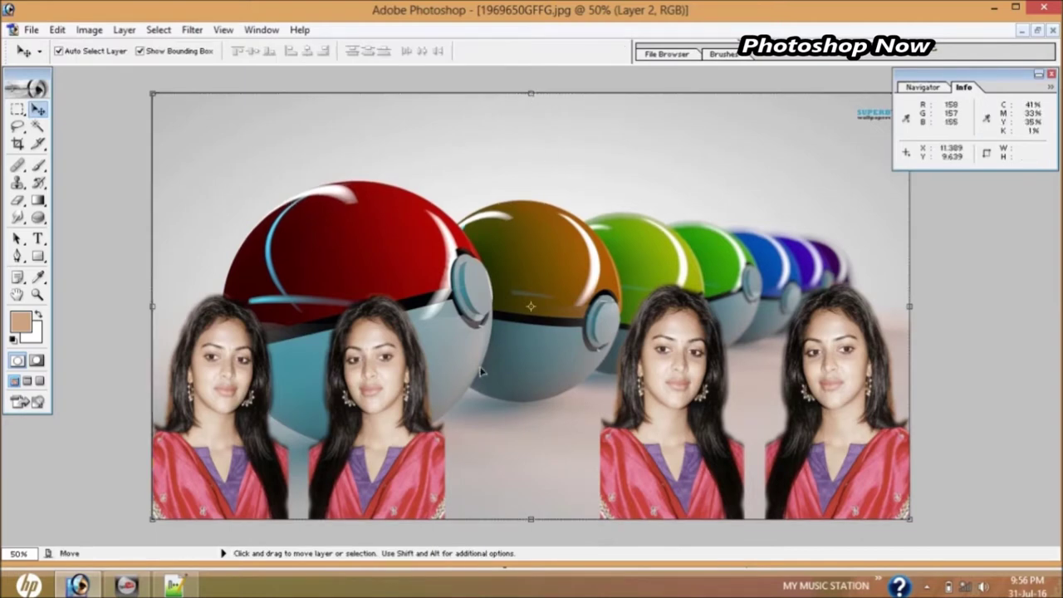
# - Save a maximum-quality JPEG copy to the Desktop as 196965gg0GFFG copy.jpg
pyautogui.click(31, 29)
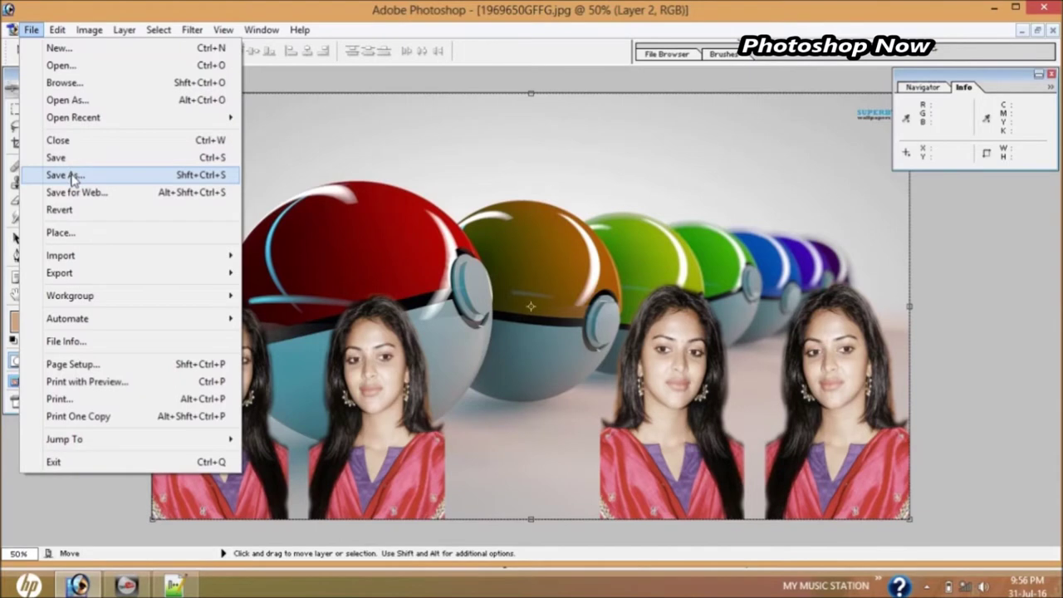
pyautogui.click(73, 176)
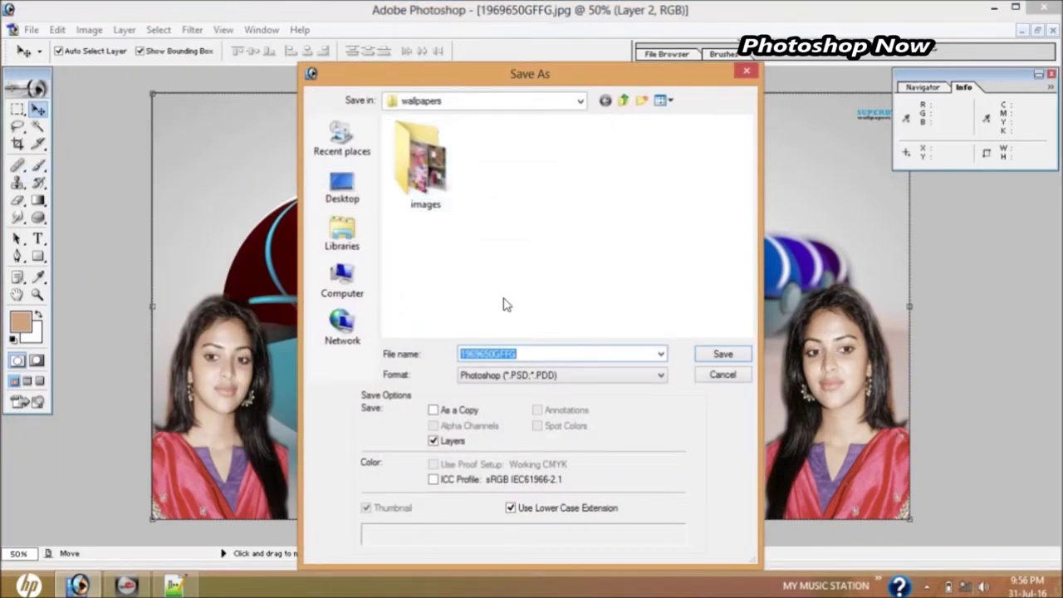
pyautogui.click(499, 376)
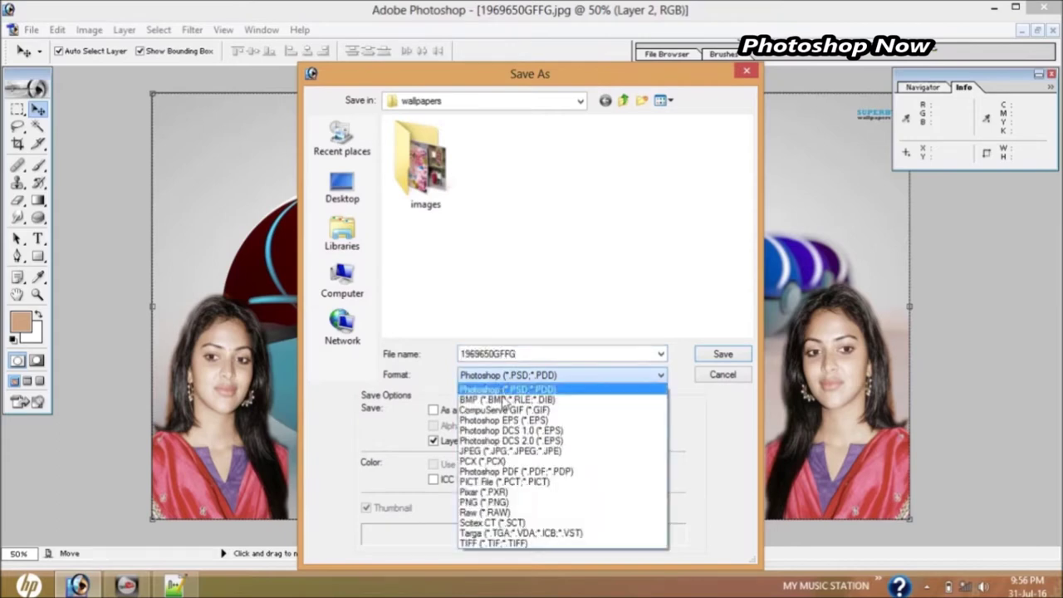
pyautogui.click(554, 454)
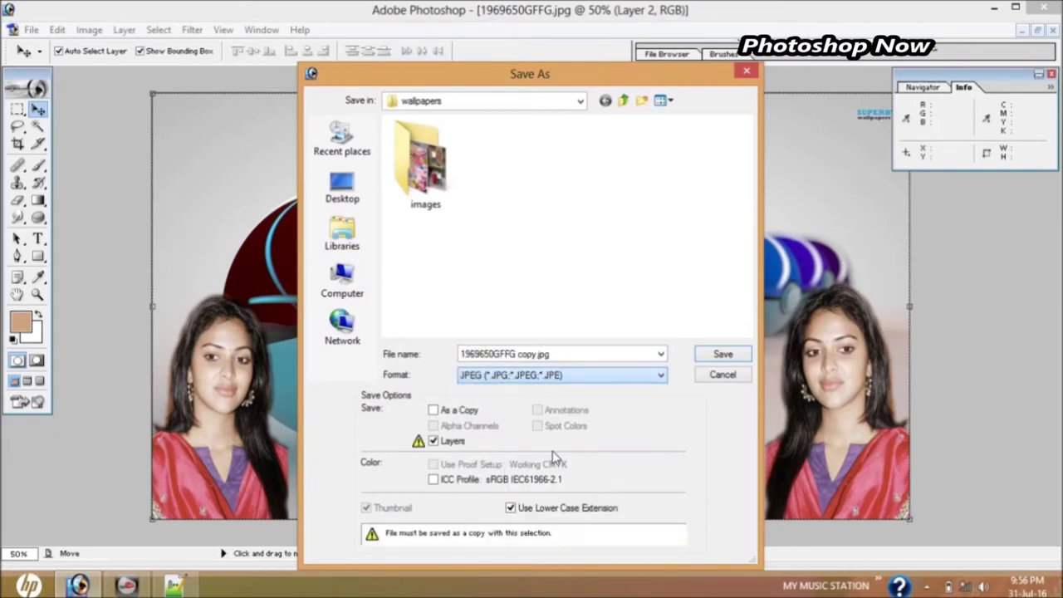
pyautogui.tripleClick(498, 356)
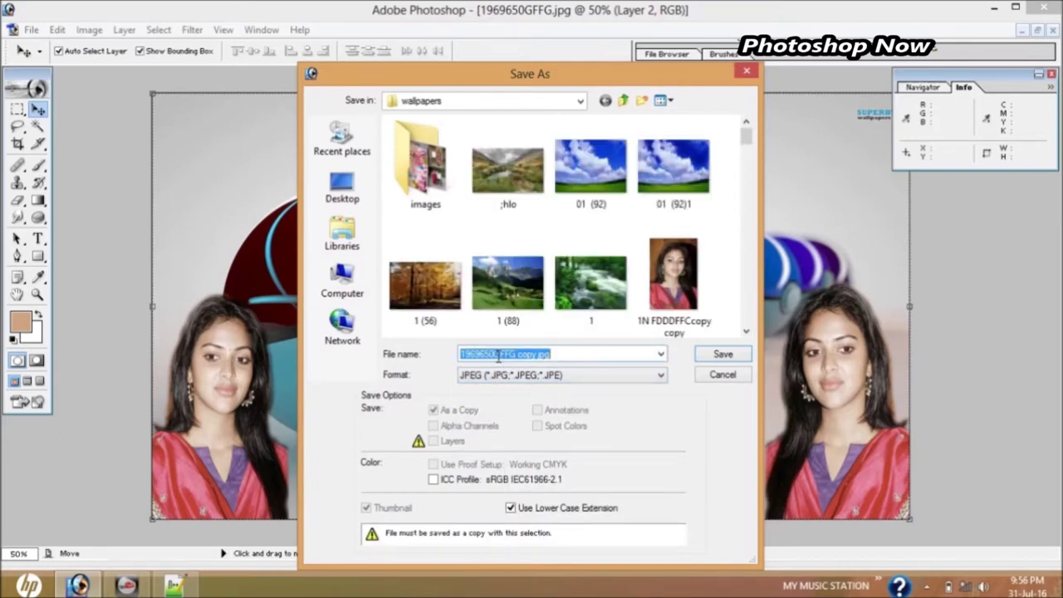
pyautogui.click(498, 355)
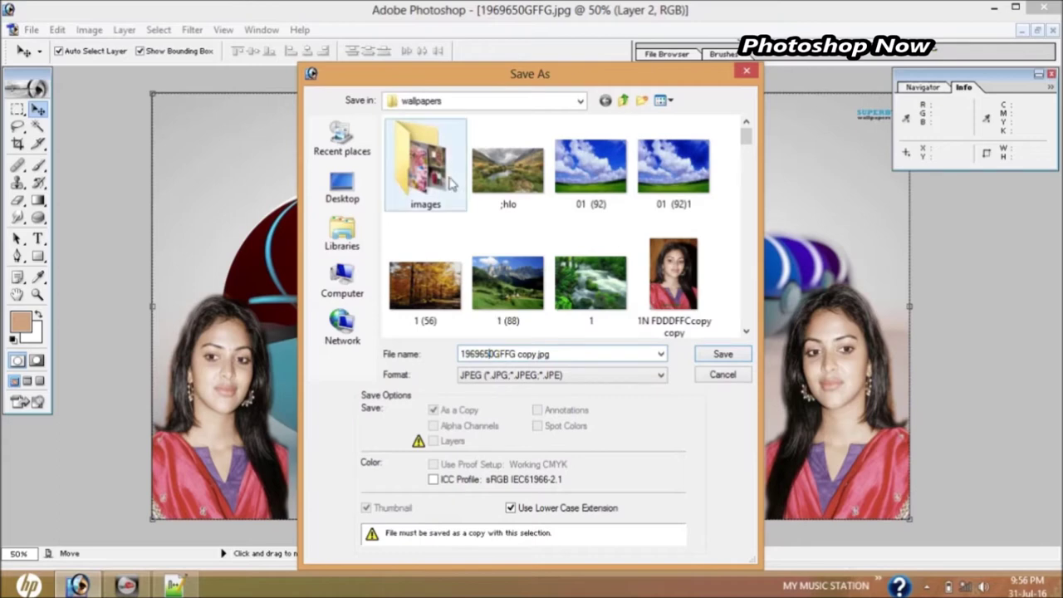
pyautogui.click(344, 187)
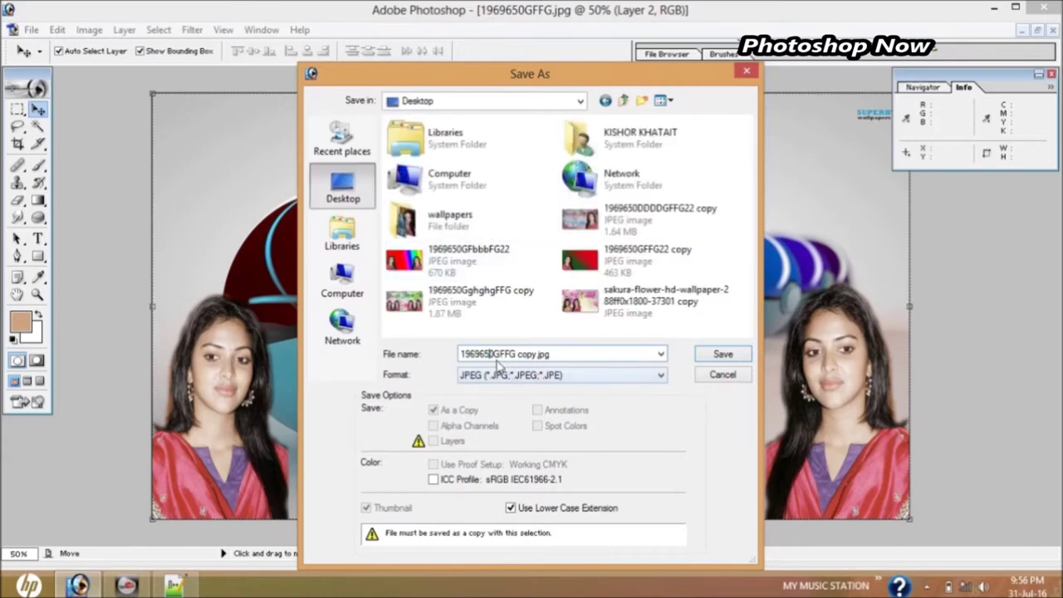
pyautogui.write('gg')
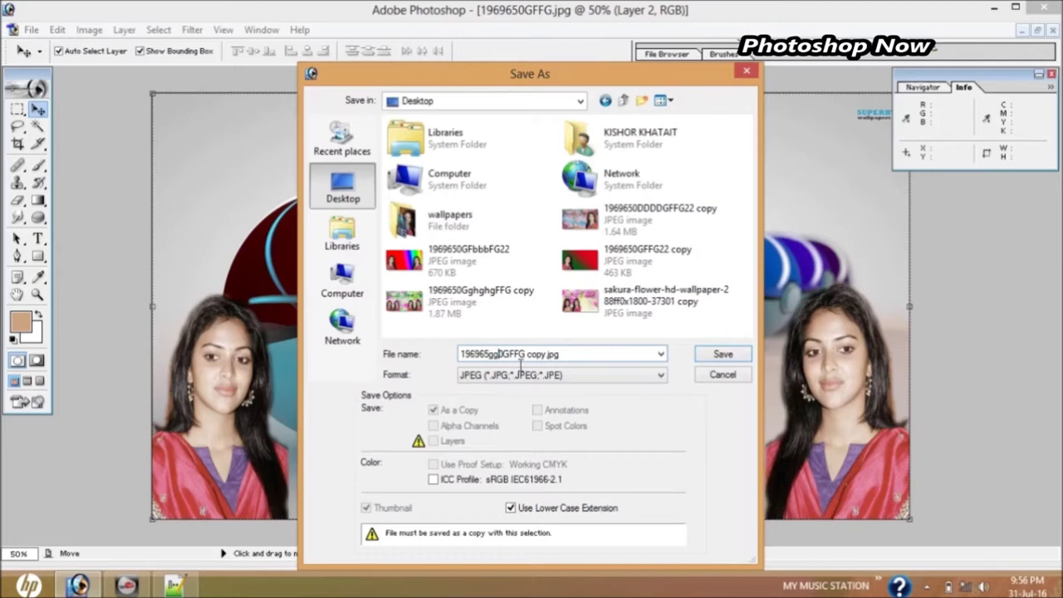
pyautogui.click(718, 359)
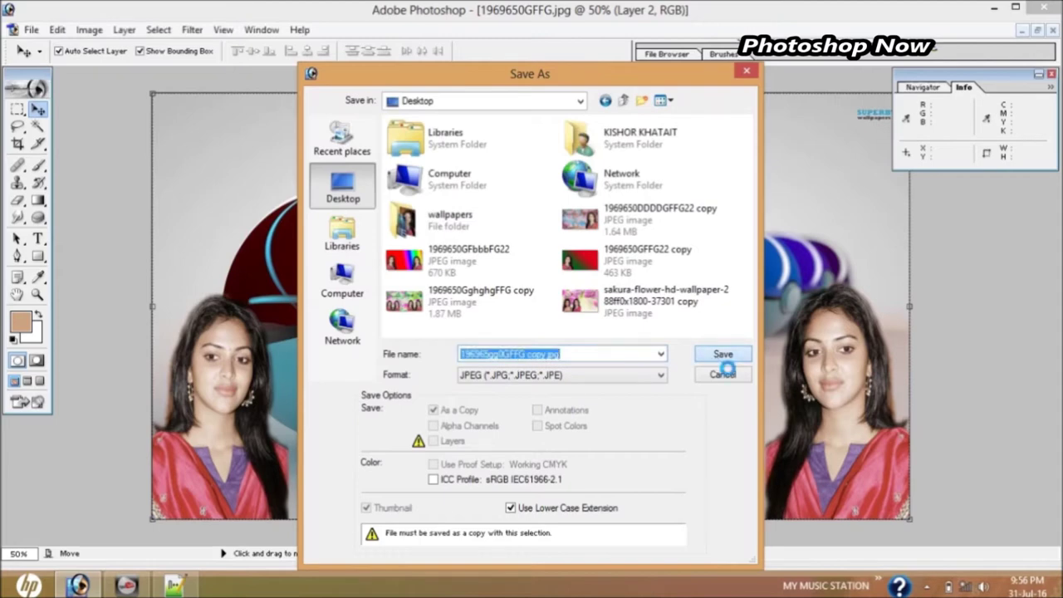
pyautogui.click(645, 183)
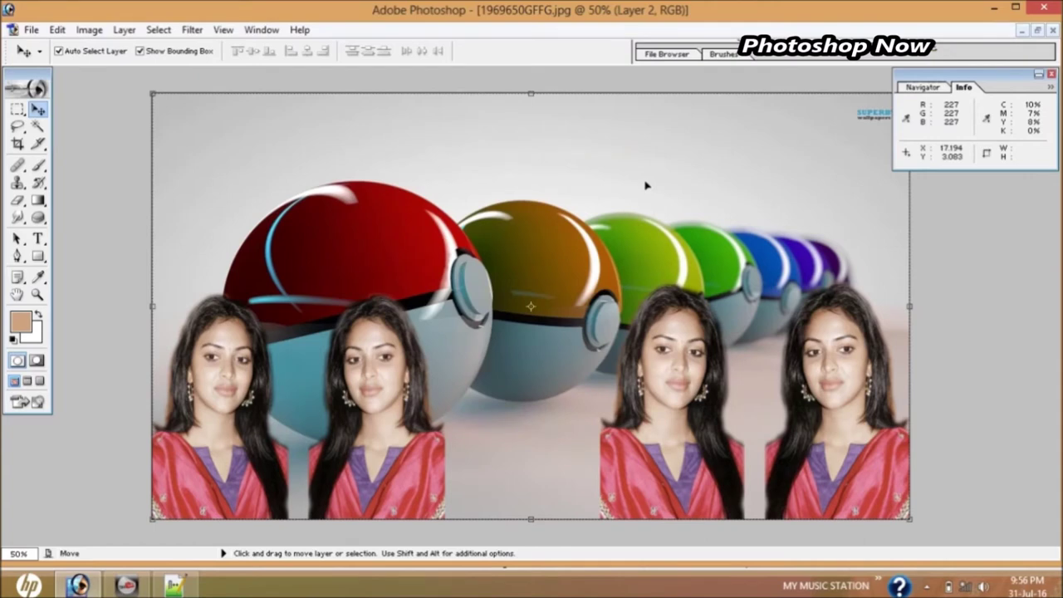
# - Select Layer 2 and shift the Poké Ball background's hue to +38 with Hue/Saturation
pyautogui.rightClick(226, 165)
pyautogui.click(275, 173)
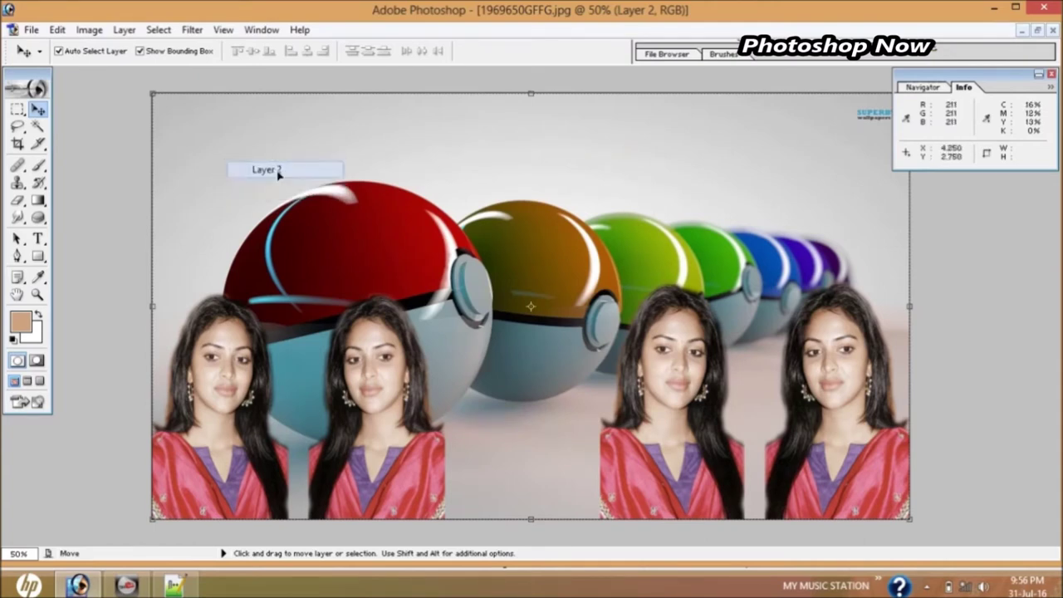
pyautogui.click(87, 30)
pyautogui.moveTo(125, 70)
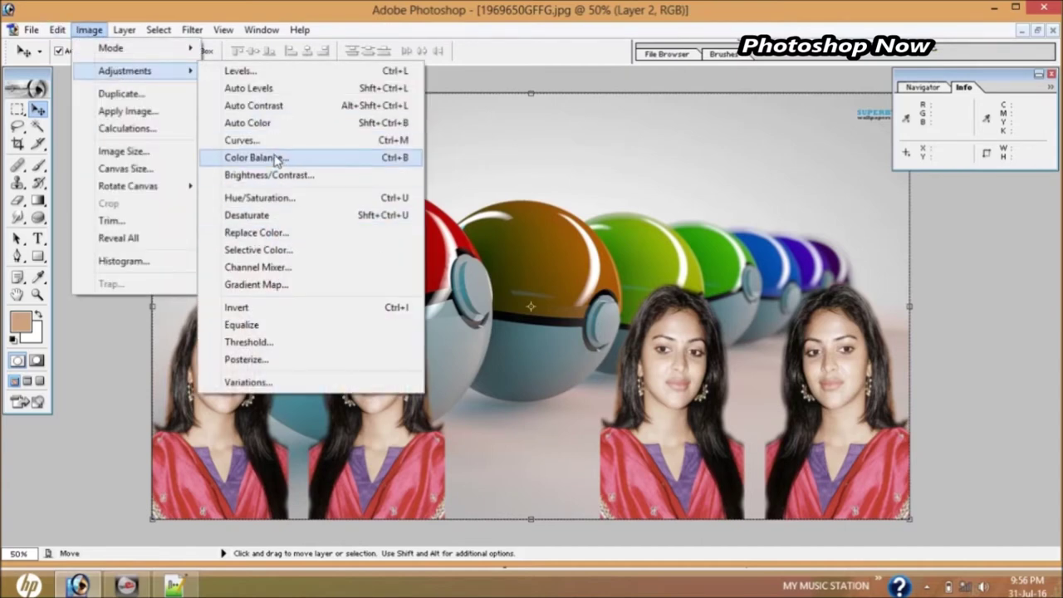
pyautogui.click(304, 197)
pyautogui.moveTo(537, 206); pyautogui.dragTo(558, 206)
pyautogui.moveTo(528, 146); pyautogui.dragTo(574, 335)
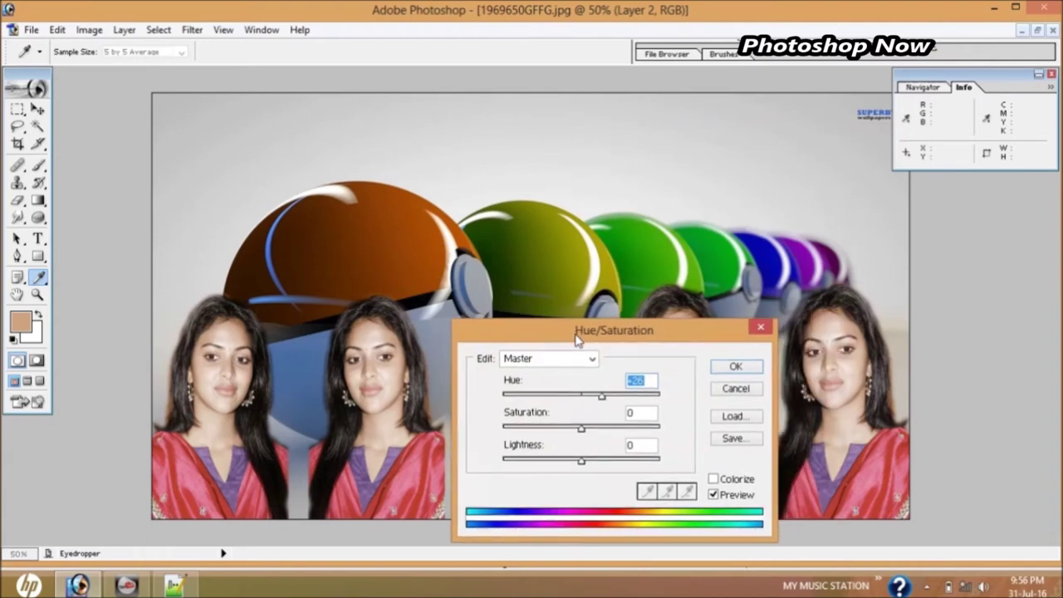
pyautogui.moveTo(602, 397)
pyautogui.mouseDown()
pyautogui.moveTo(624, 399)
pyautogui.moveTo(549, 432)
pyautogui.moveTo(605, 435)
pyautogui.mouseUp()
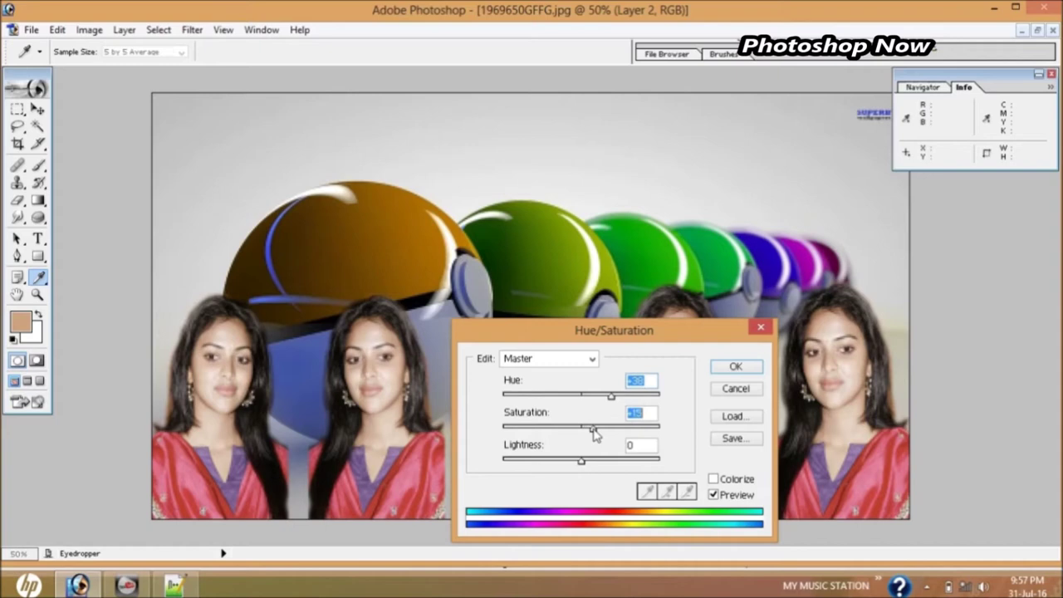
pyautogui.click(742, 370)
pyautogui.press('v')
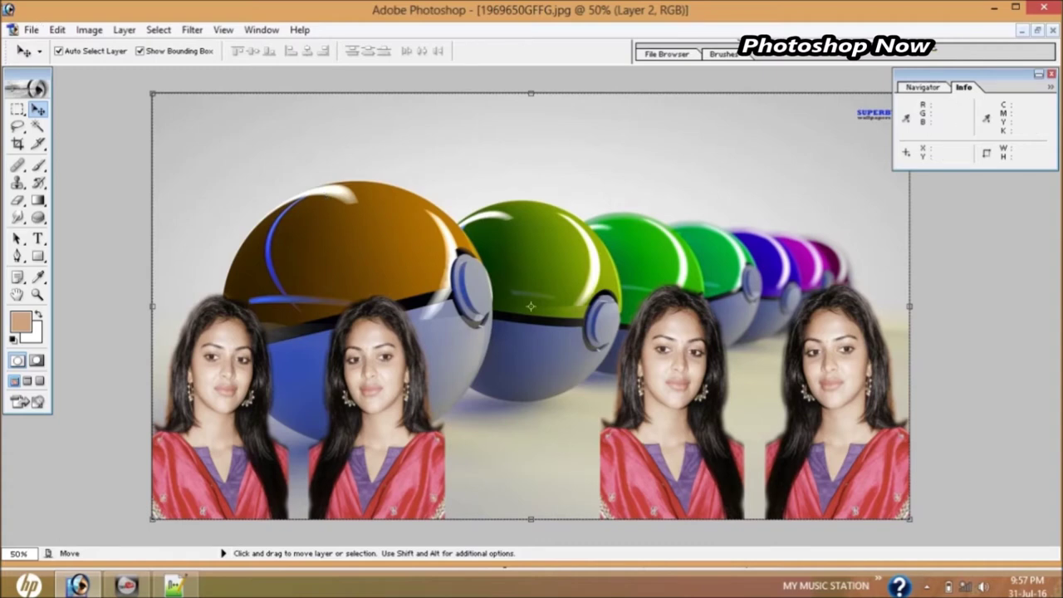
# - Save a maximum-quality JPEG to the Desktop as 196965gggg0GFFG copy.jpg, then minimize Photoshop
pyautogui.click(56, 29)
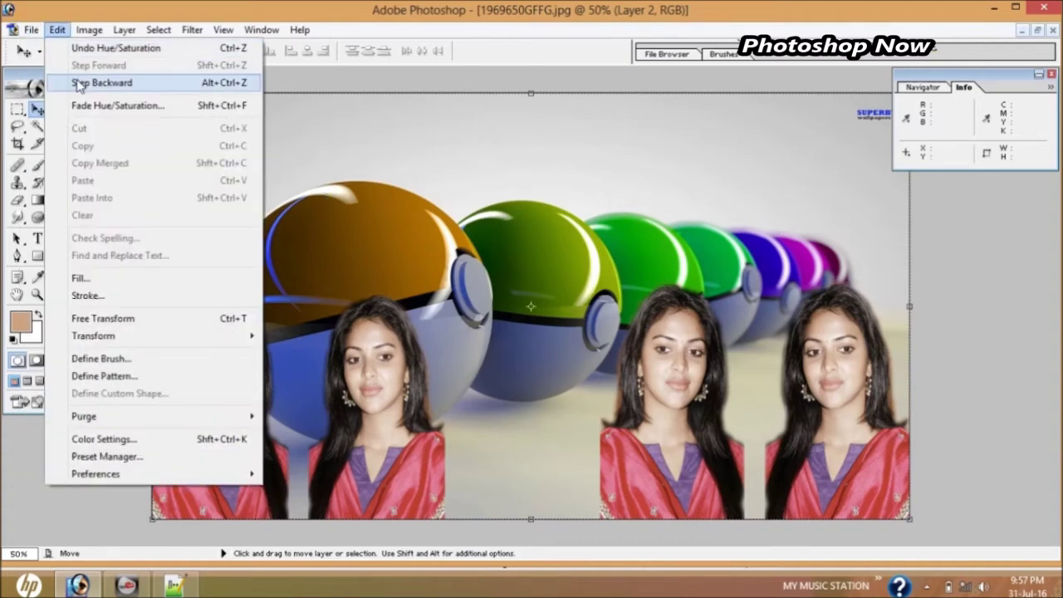
pyautogui.moveTo(31, 29)
pyautogui.click(60, 176)
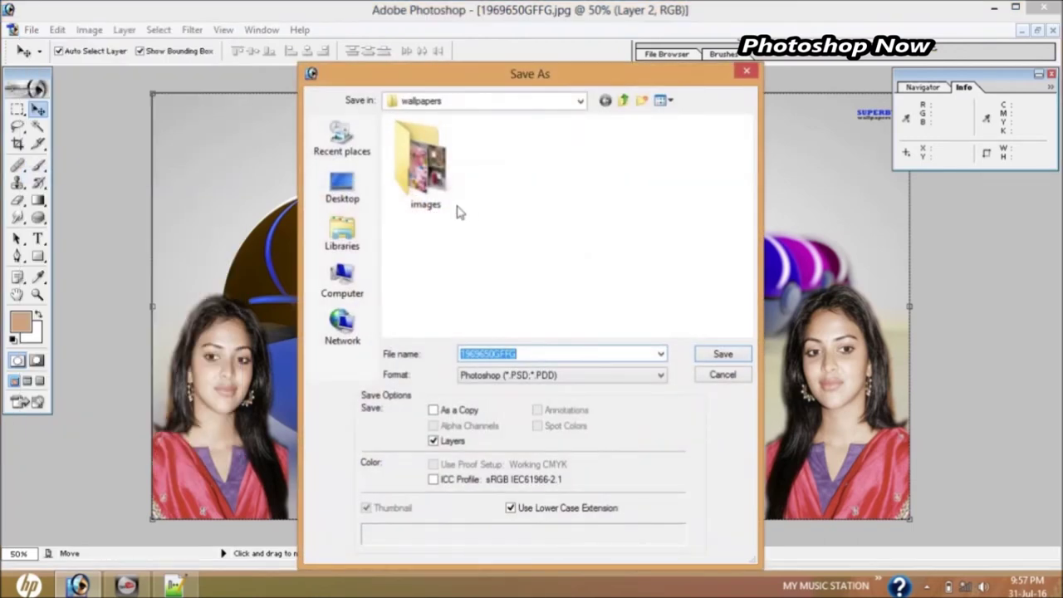
pyautogui.click(336, 191)
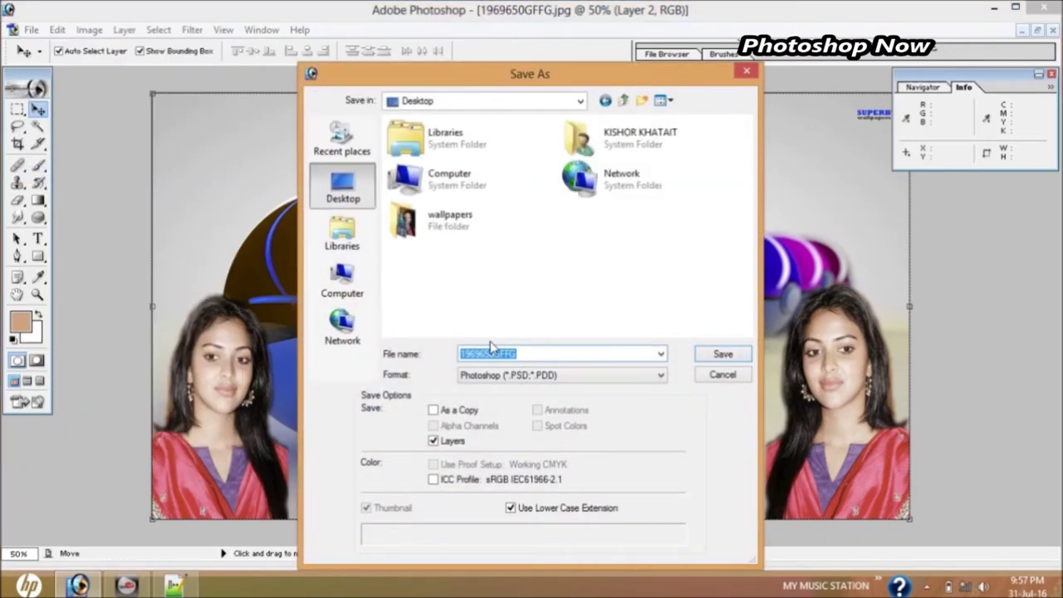
pyautogui.click(492, 378)
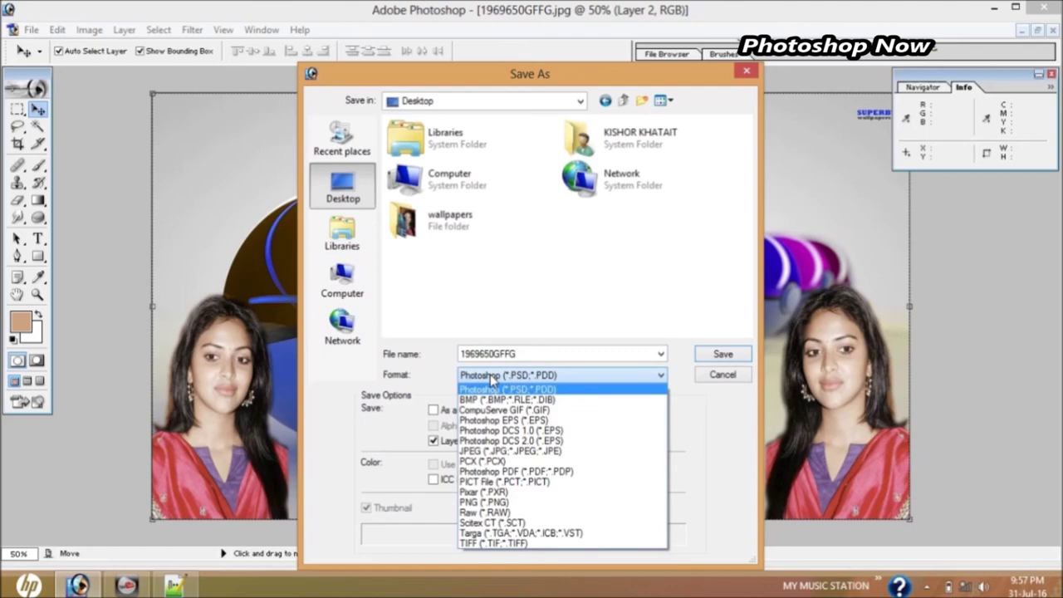
pyautogui.click(515, 451)
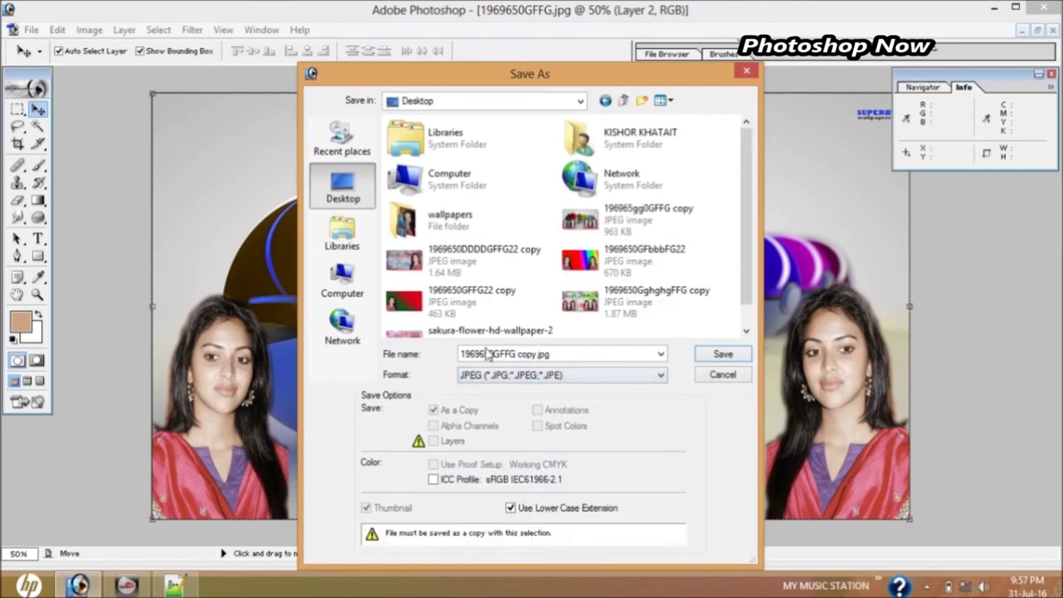
pyautogui.click(488, 354)
pyautogui.click(492, 355)
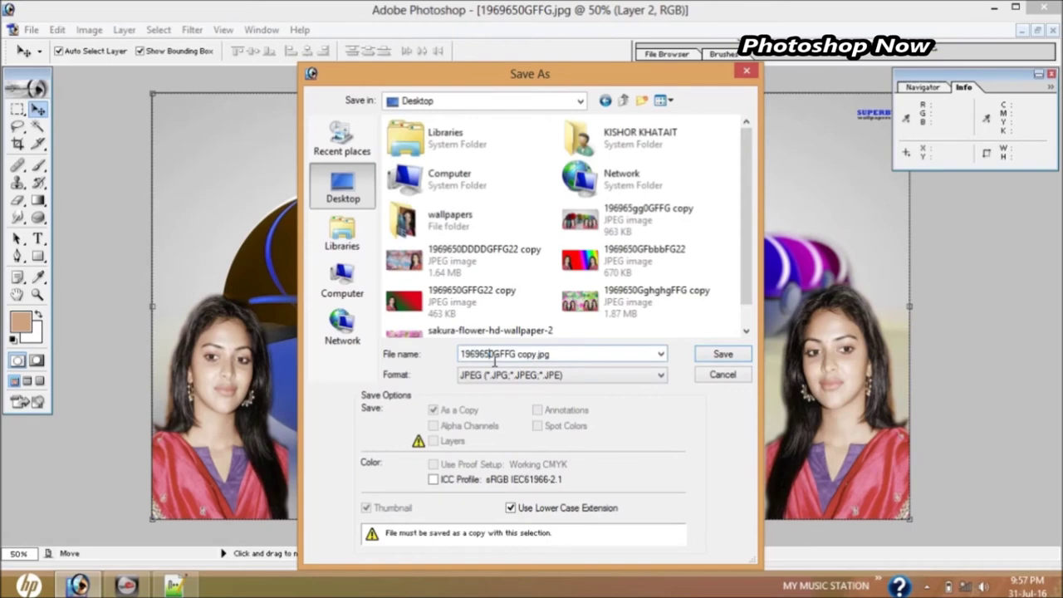
pyautogui.write('gggg')
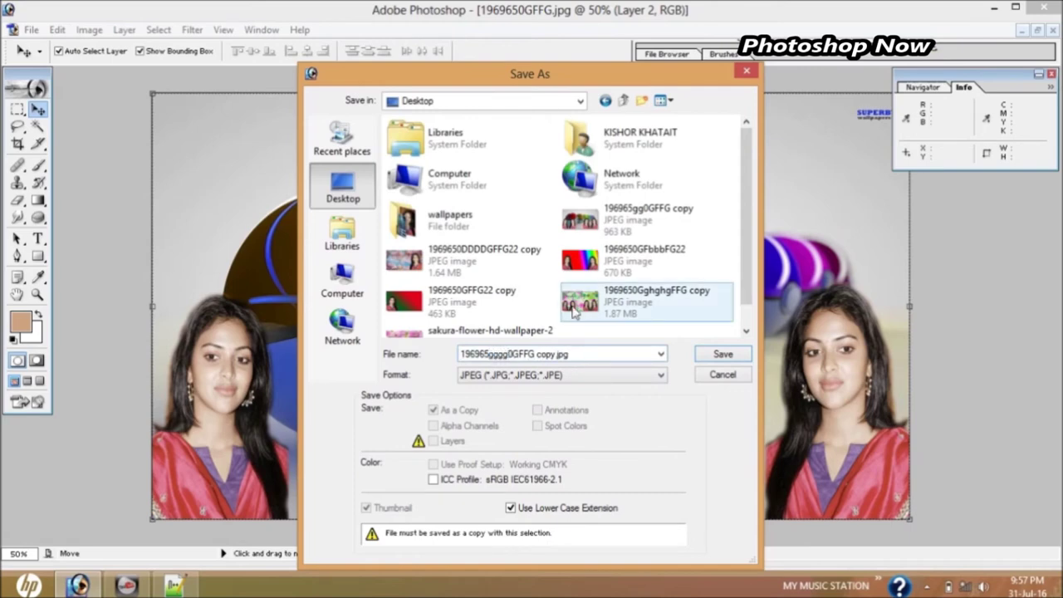
pyautogui.click(726, 359)
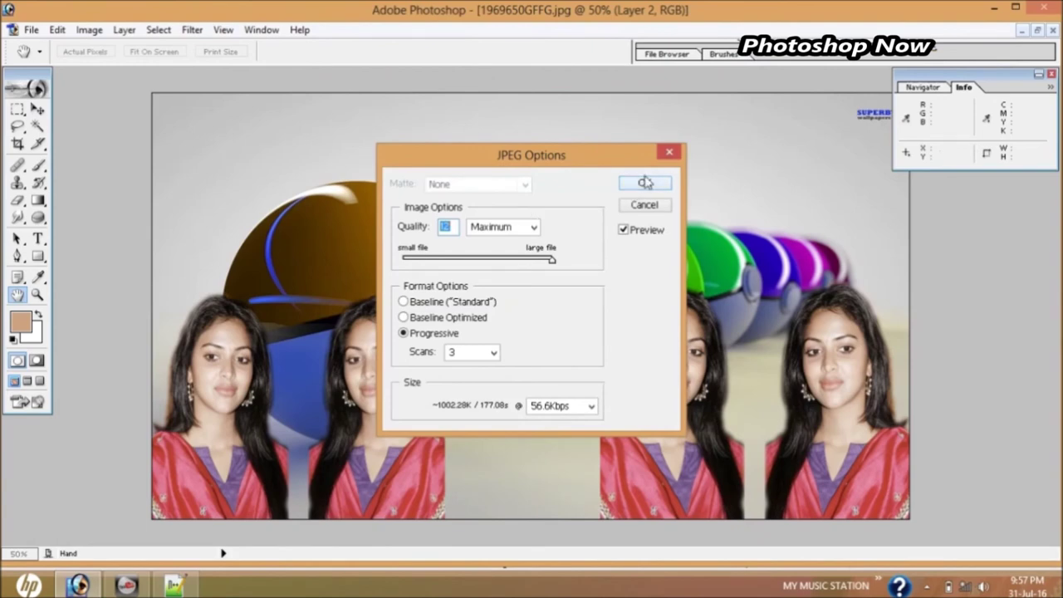
pyautogui.click(646, 183)
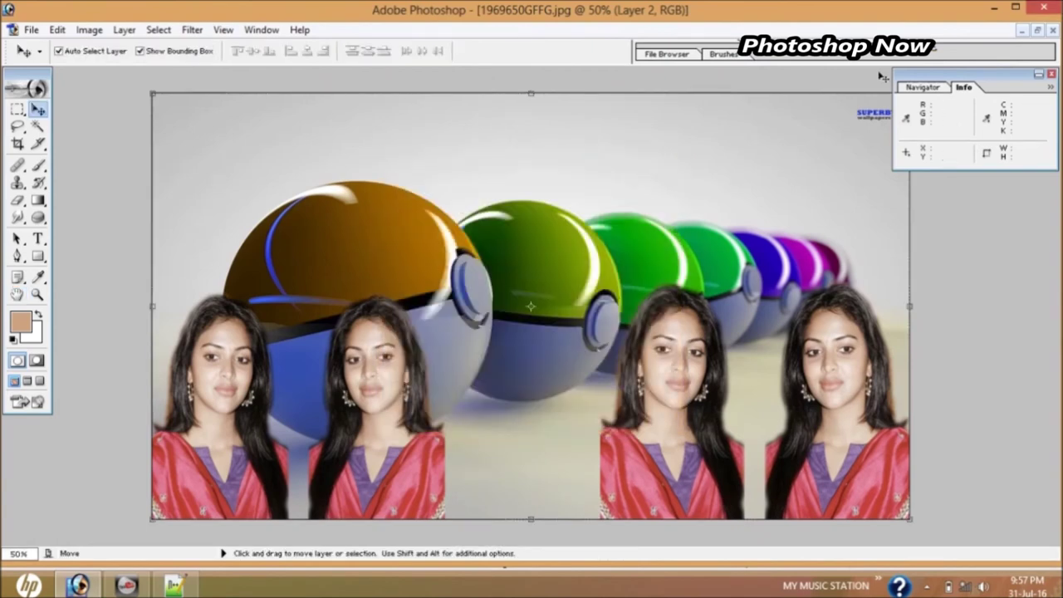
pyautogui.click(996, 7)
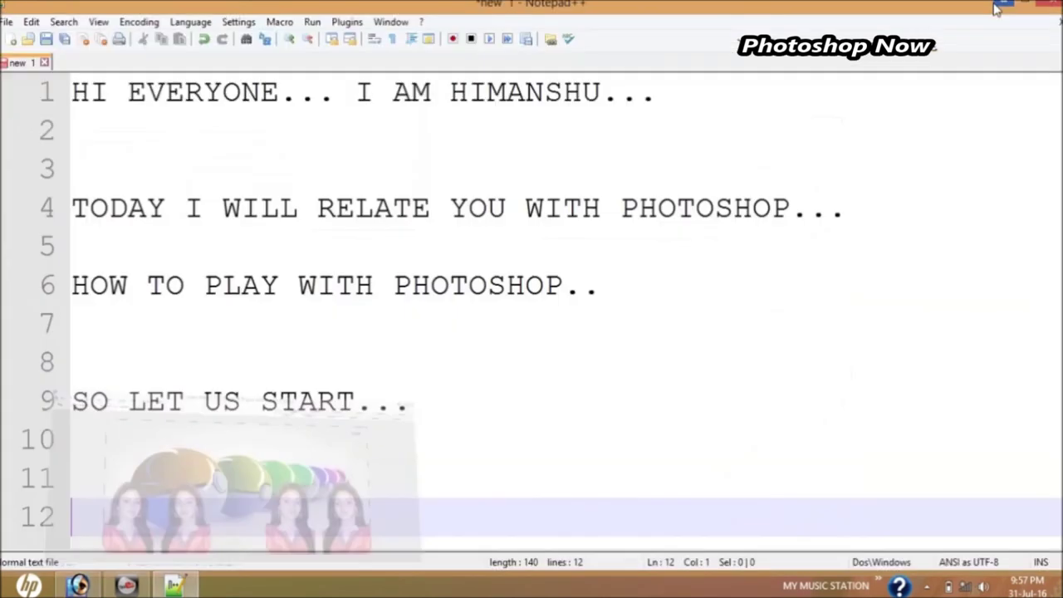
# - Open the saved composite in Photo Viewer, flip between the saved JPEGs, then close the viewer
pyautogui.click(994, 8)
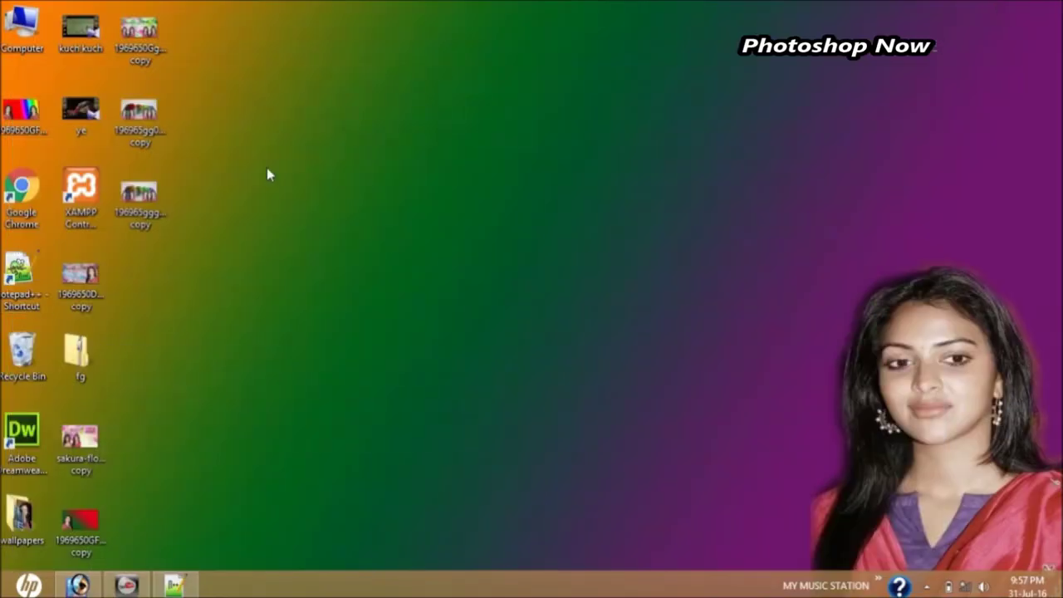
pyautogui.doubleClick(138, 34)
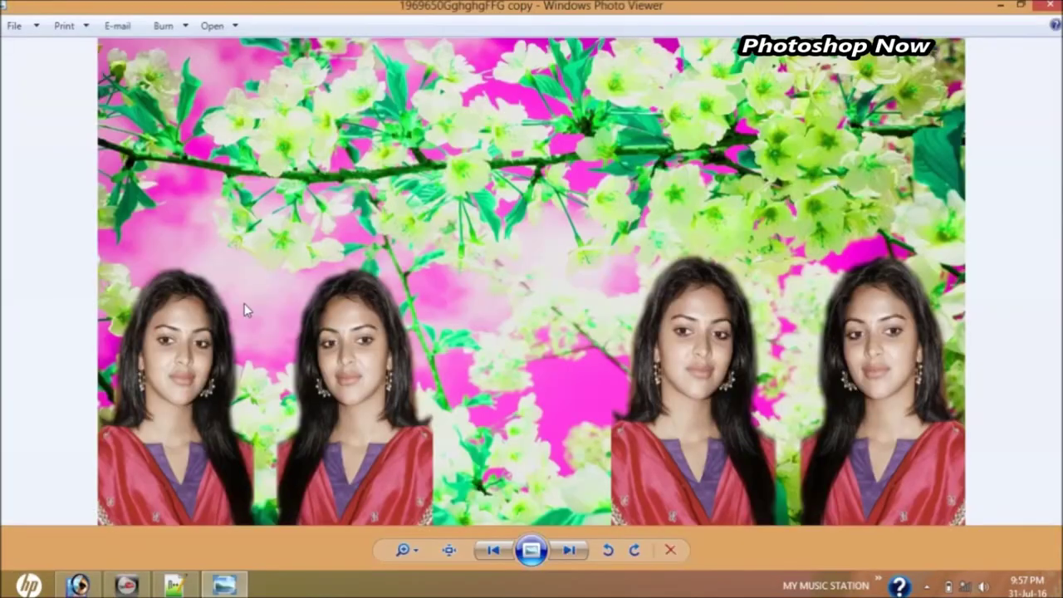
pyautogui.press('Right')
pyautogui.press('Right')
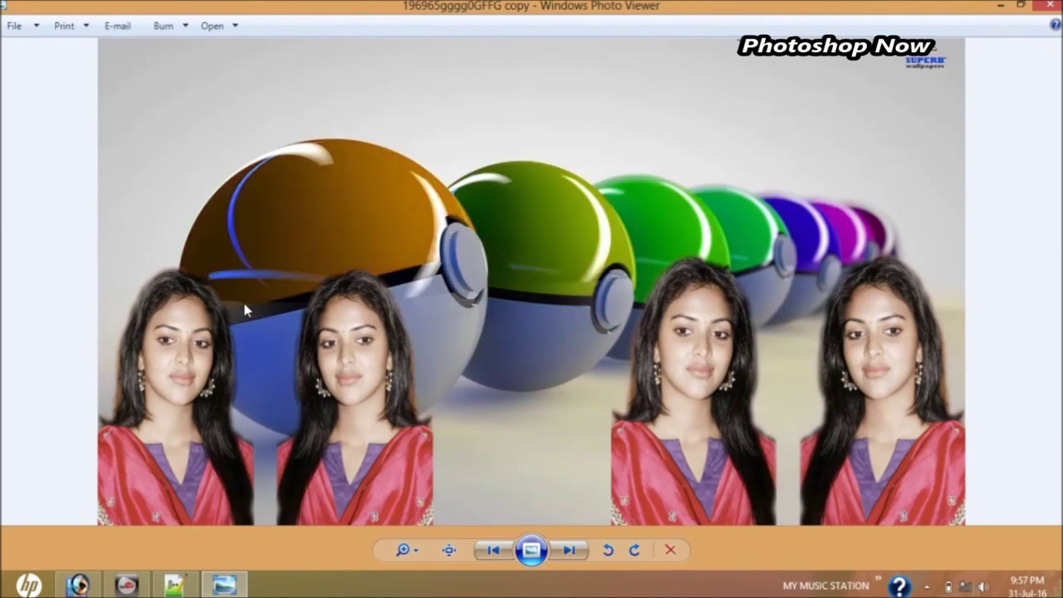
pyautogui.press('Left')
pyautogui.press('Left')
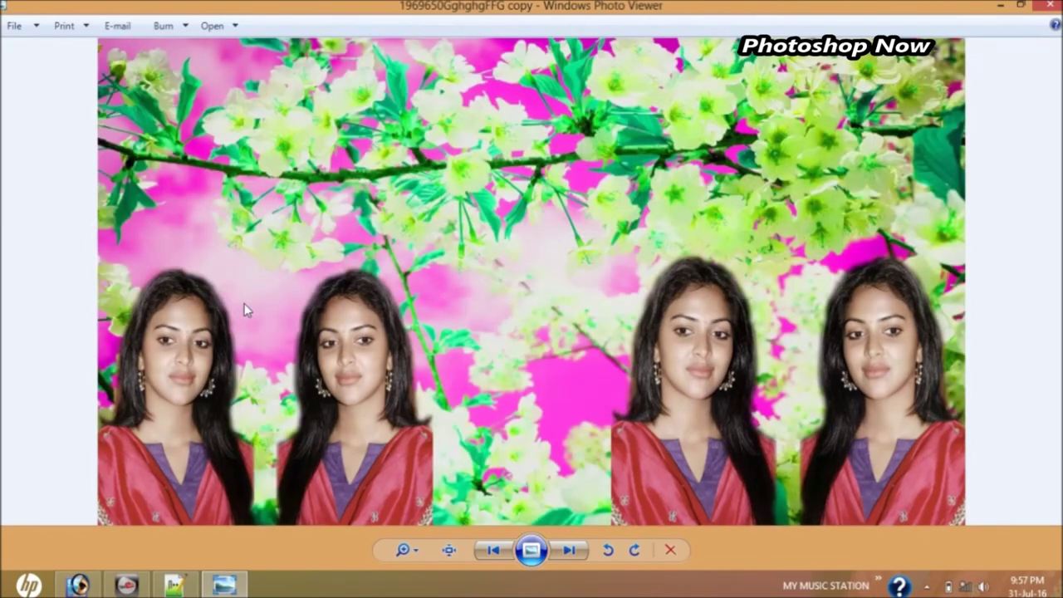
pyautogui.press('Right')
pyautogui.press('Right')
pyautogui.click(1001, 5)
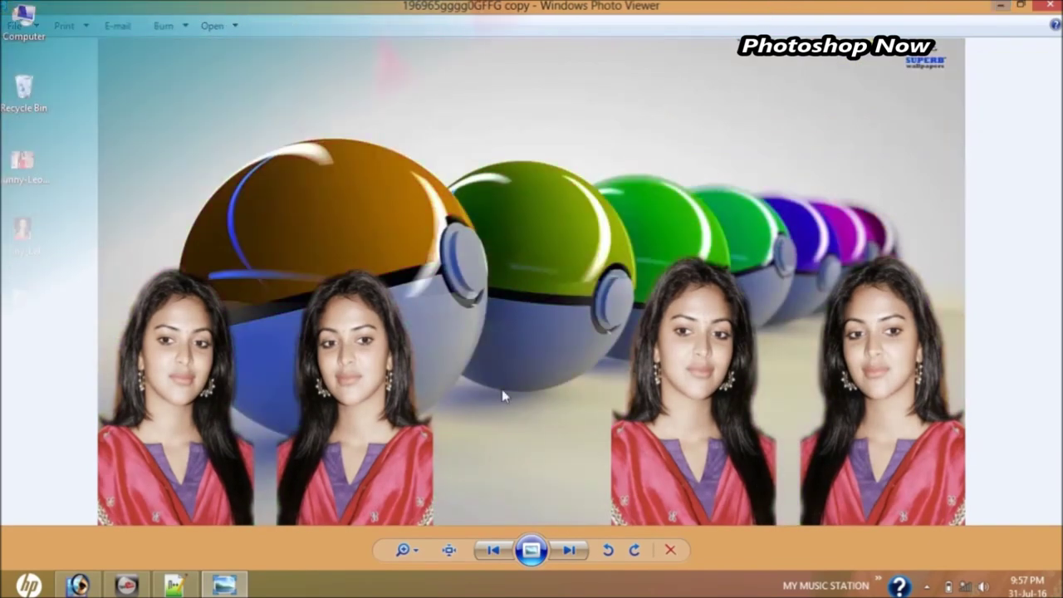